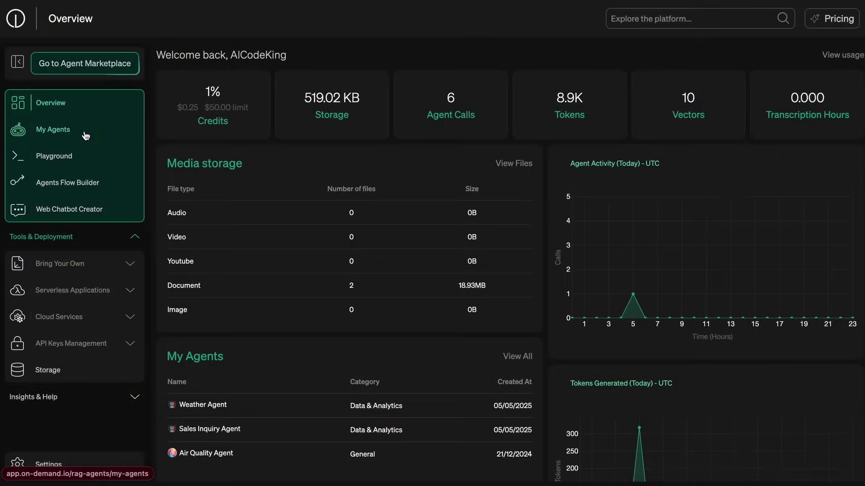
- Tour the My Agents, Playground, Agents Flow Builder and Web Chatbot Creator pages, then return to Overview
click(85, 136)
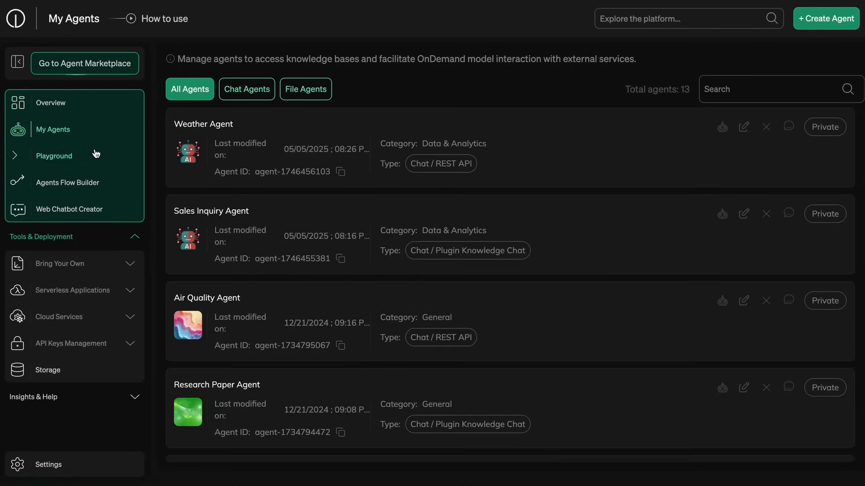
click(96, 154)
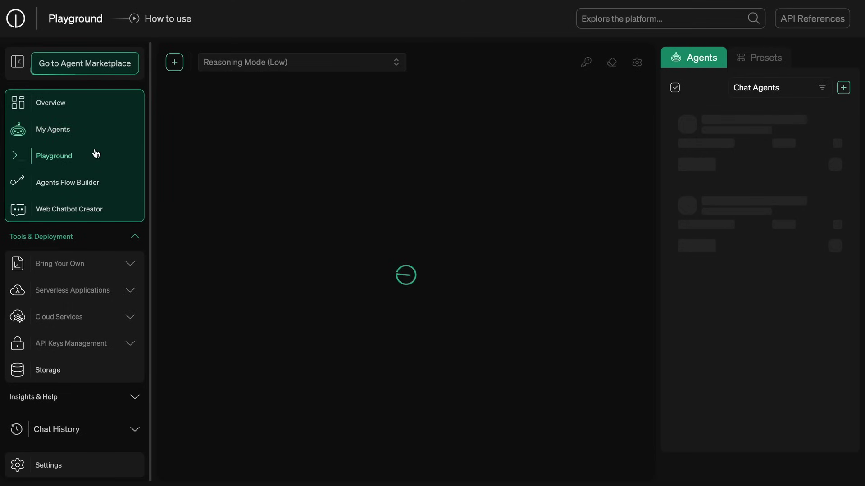
click(112, 185)
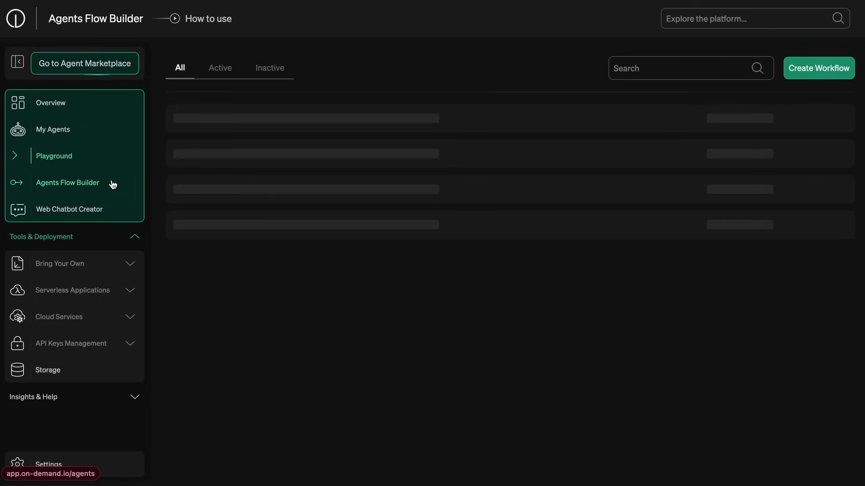
click(119, 213)
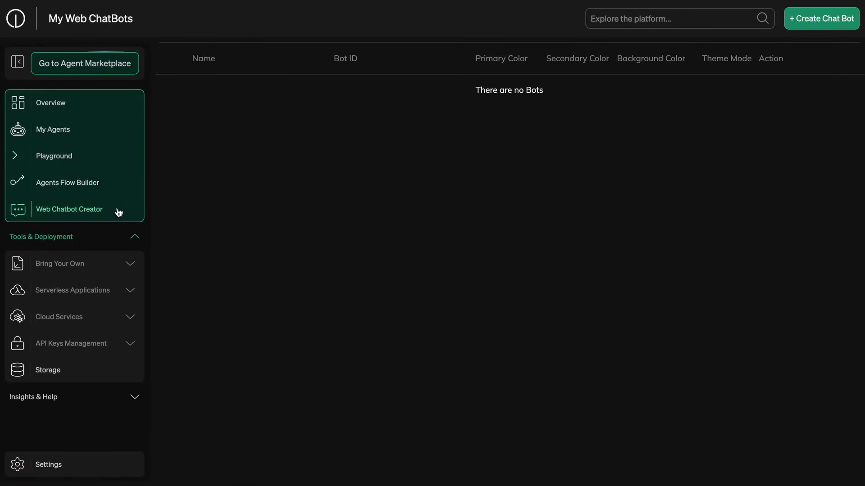
click(116, 107)
- Browse the Agent Marketplace and scroll through its agent cards
click(78, 73)
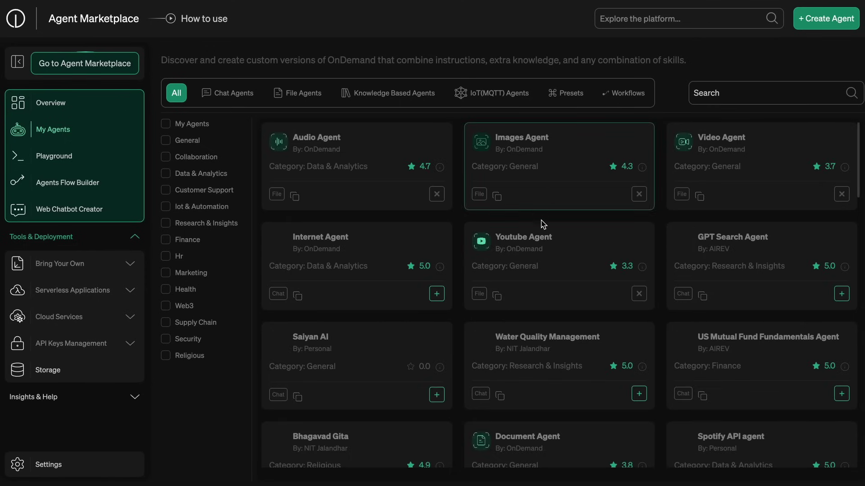
scroll(543, 224, down, 13)
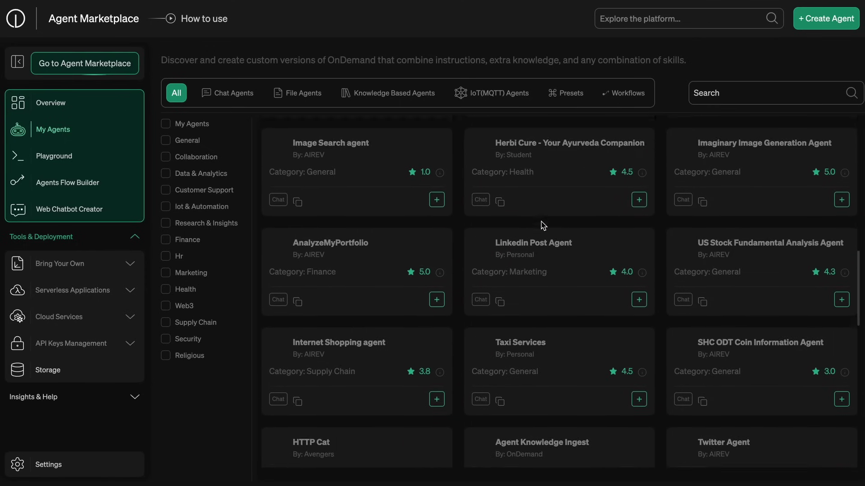
scroll(542, 225, down, 12)
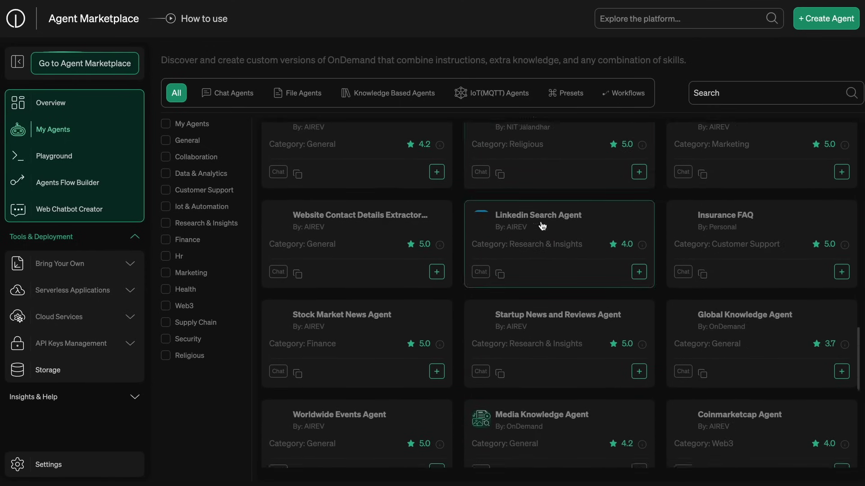
scroll(543, 225, down, 16)
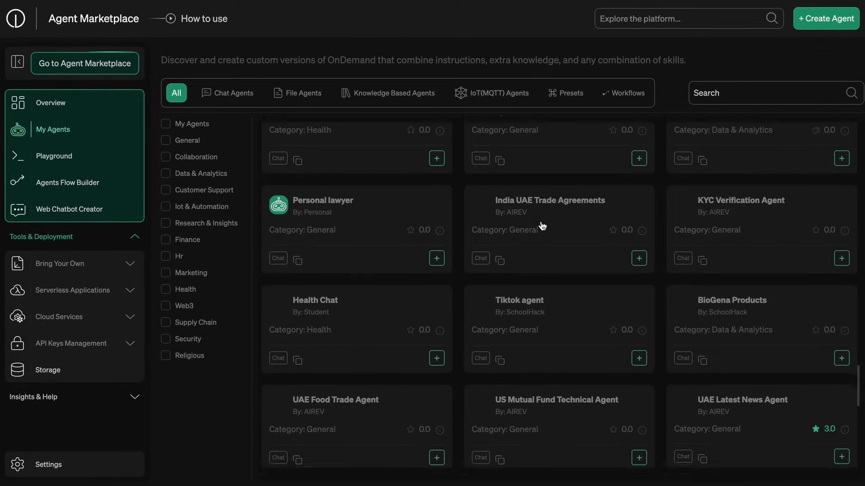
scroll(541, 225, down, 7)
- Start a new agent of type Knowledge Base Agent and review its creation form
click(821, 24)
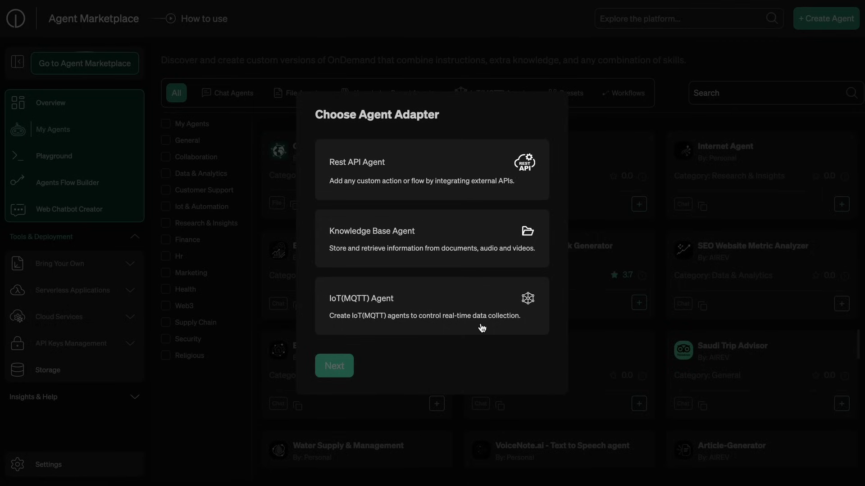
click(450, 175)
click(449, 232)
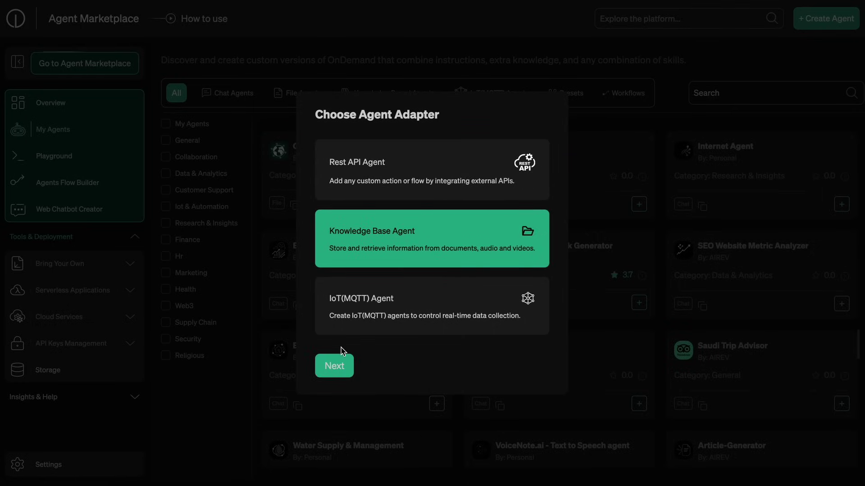
click(341, 367)
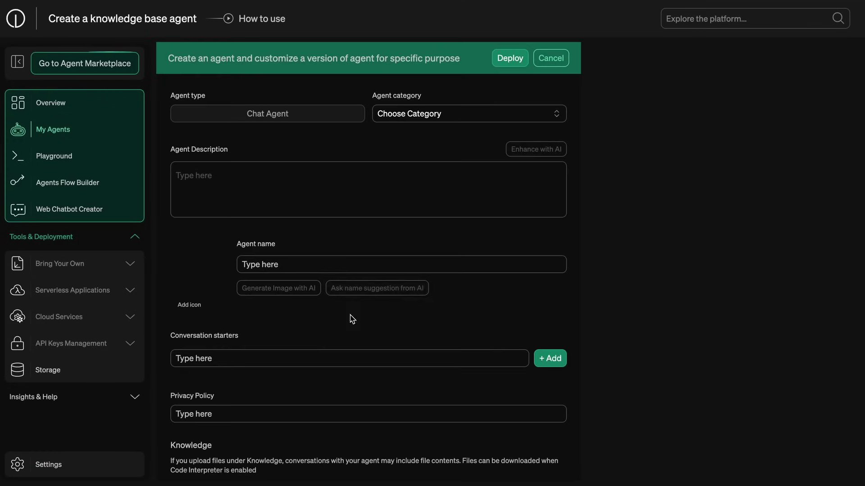
scroll(390, 315, down, 3)
scroll(390, 316, up, 3)
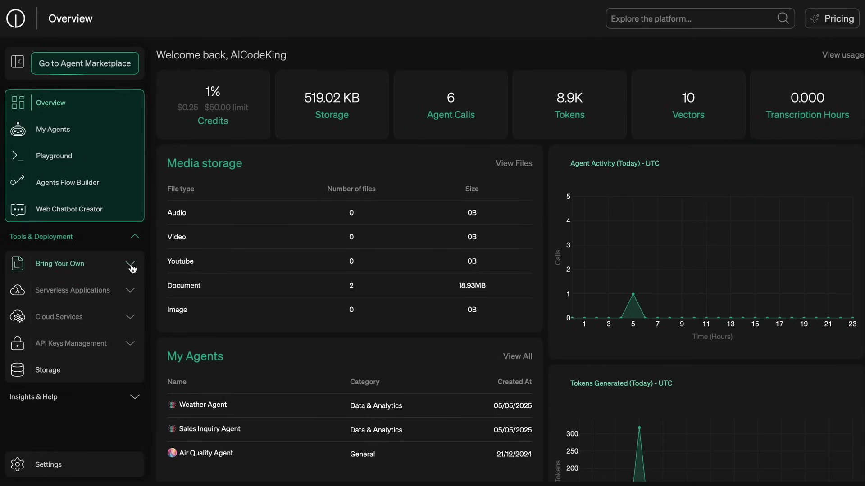
click(130, 263)
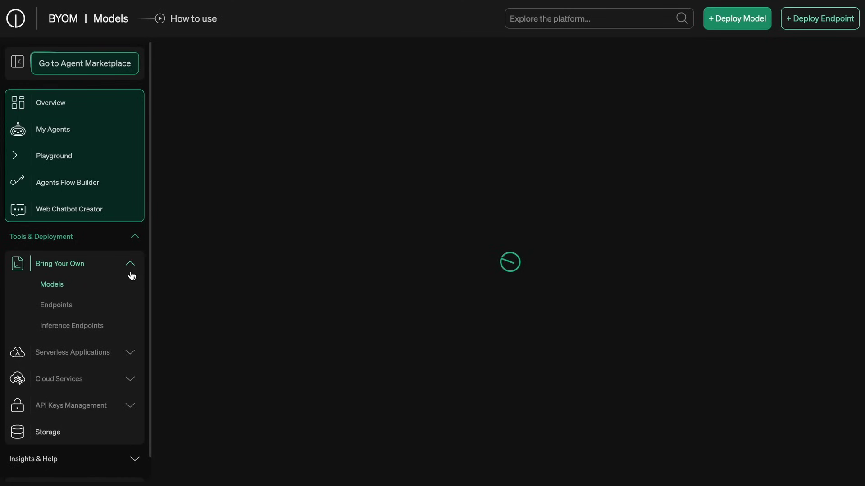
click(128, 312)
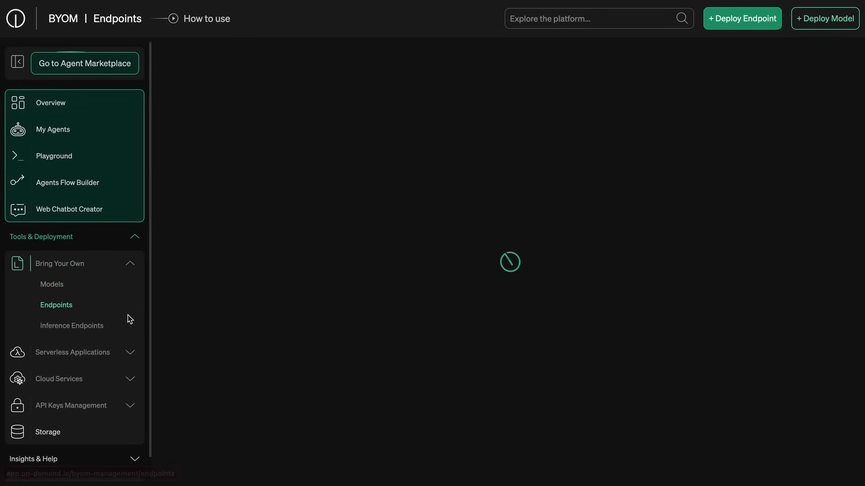
click(79, 266)
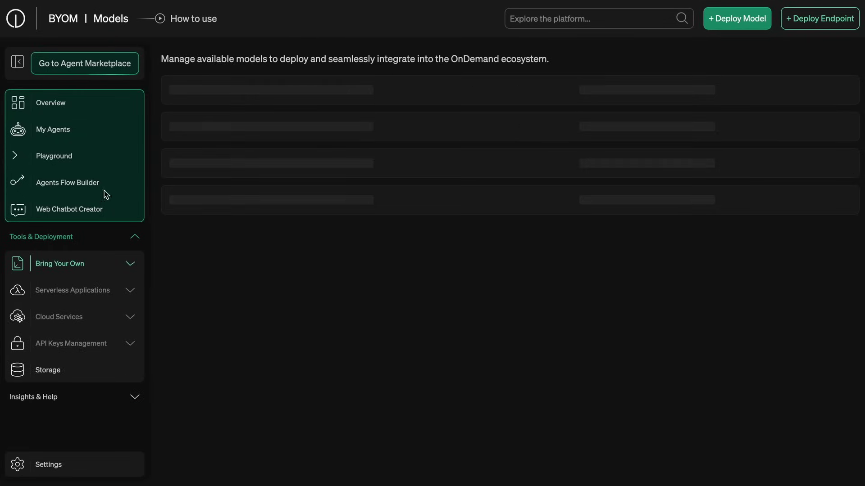
click(92, 105)
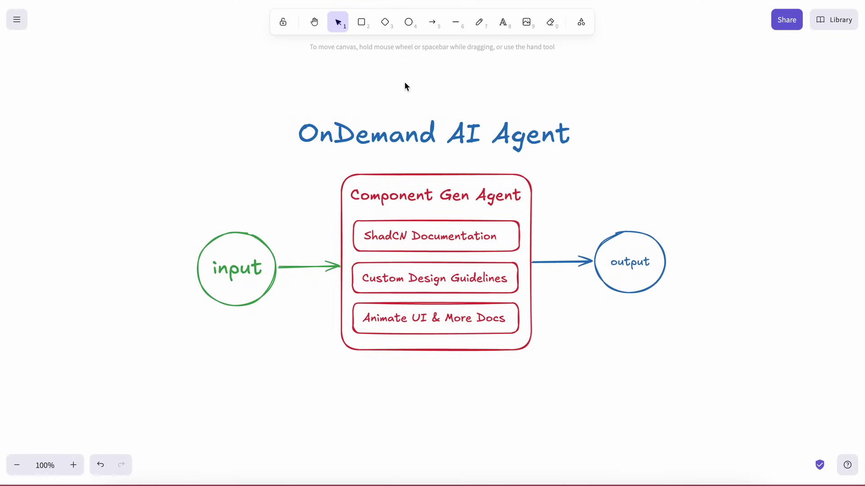
- Draw a red freehand underline beneath the input circle
click(479, 25)
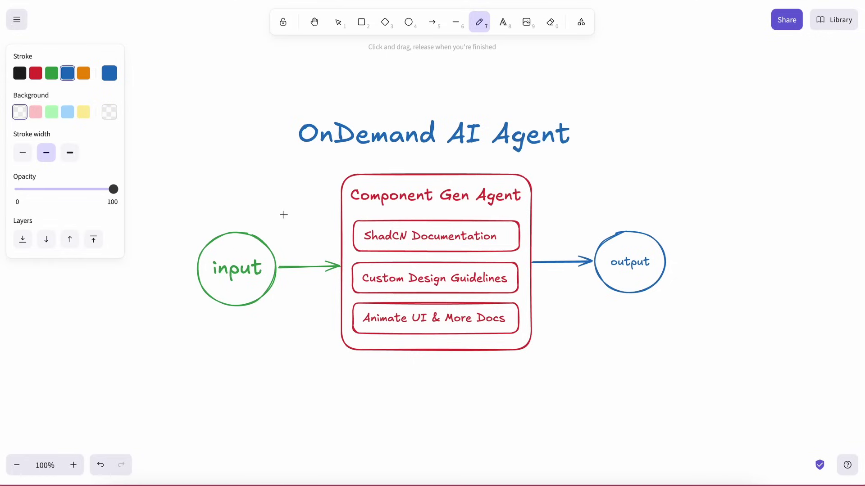
drag(206, 318, 266, 320)
click(36, 74)
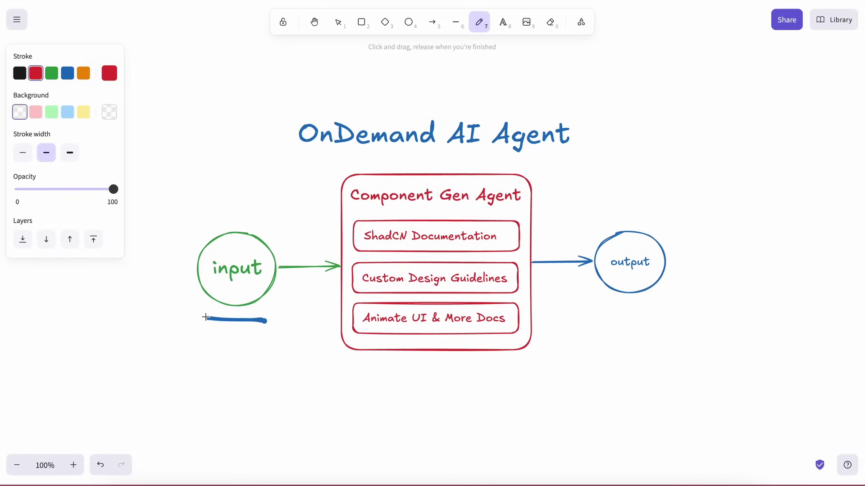
drag(206, 320, 264, 327)
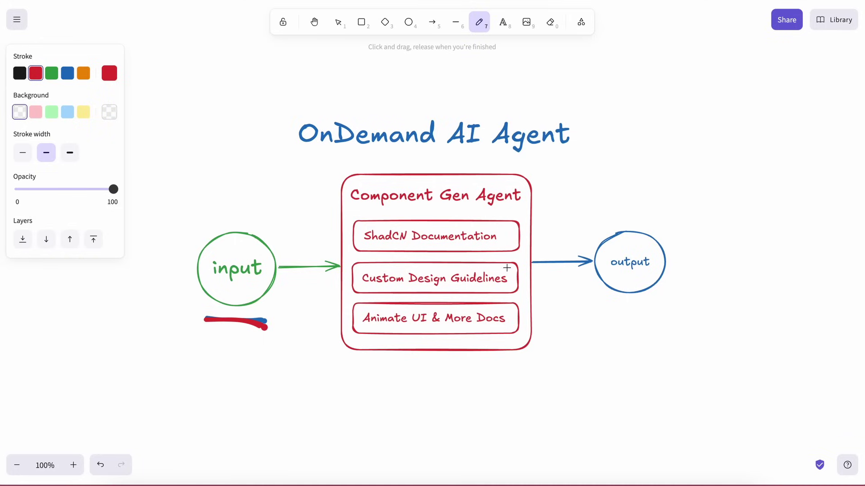
- Underline the three inner boxes and the OnDemand AI Agent title in red, with a red arrow to output
drag(494, 294, 537, 290)
drag(494, 245, 530, 245)
drag(500, 329, 541, 327)
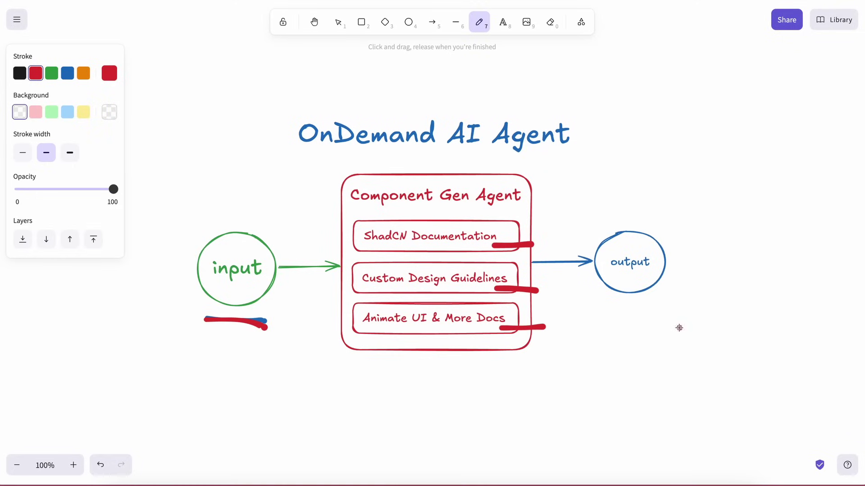
mouse_move(679, 327)
mouse_down()
mouse_move(647, 315)
mouse_move(670, 301)
mouse_up()
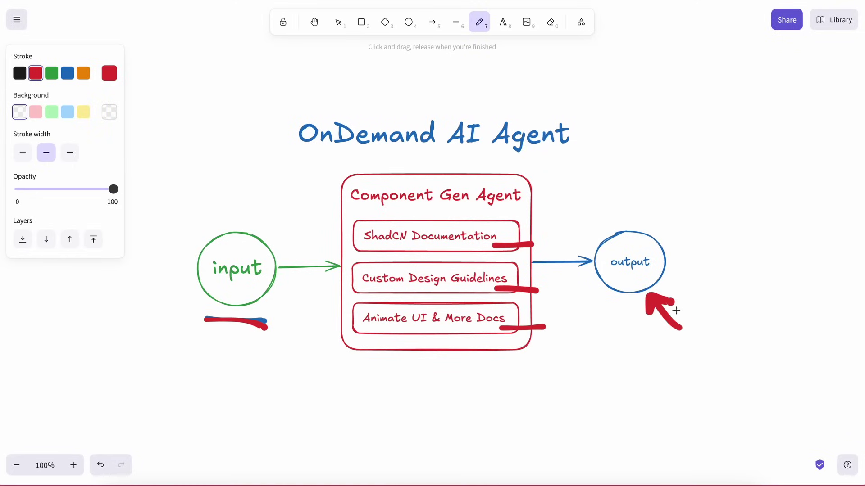
drag(317, 158, 439, 165)
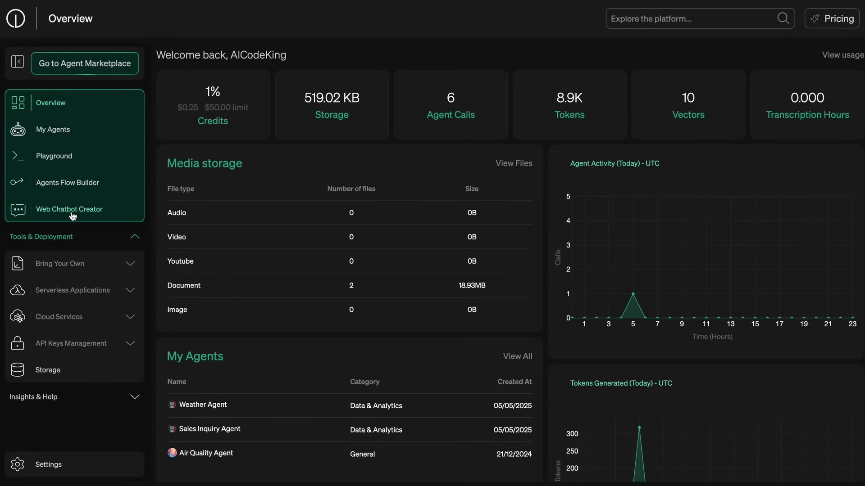
- Return to the Agent Marketplace and scroll its card grid back up to Audio Agent
click(82, 67)
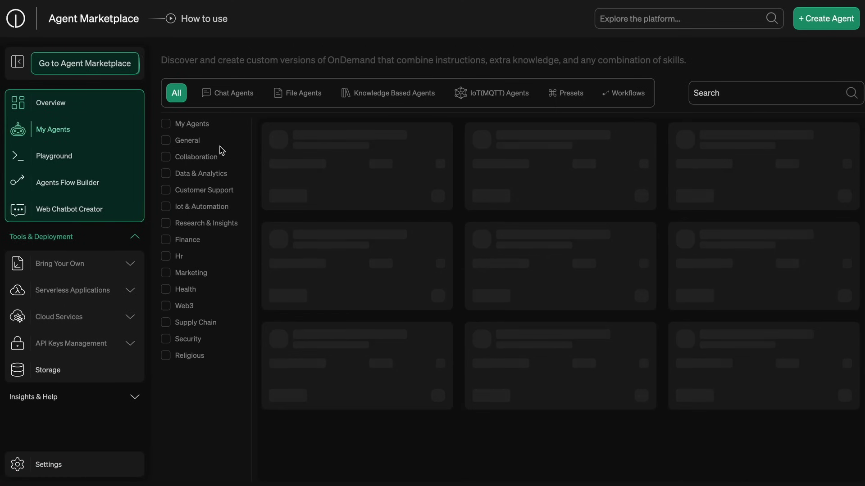
scroll(314, 265, down, 5)
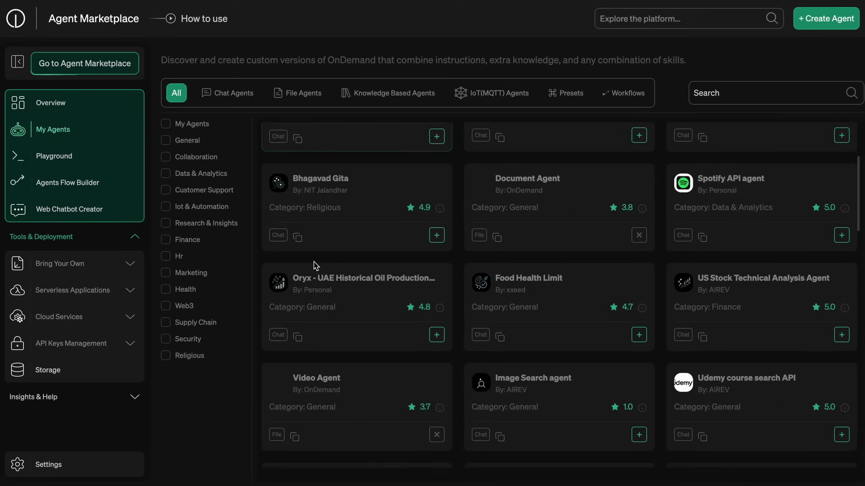
scroll(315, 266, down, 6)
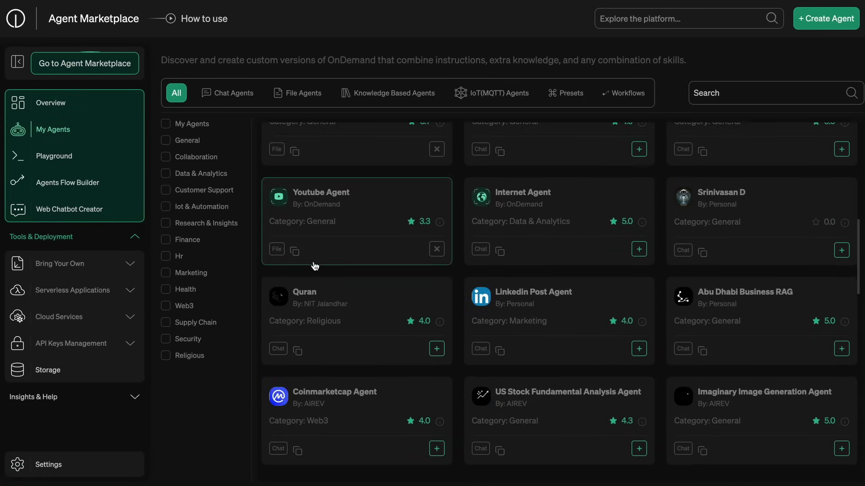
scroll(314, 266, down, 8)
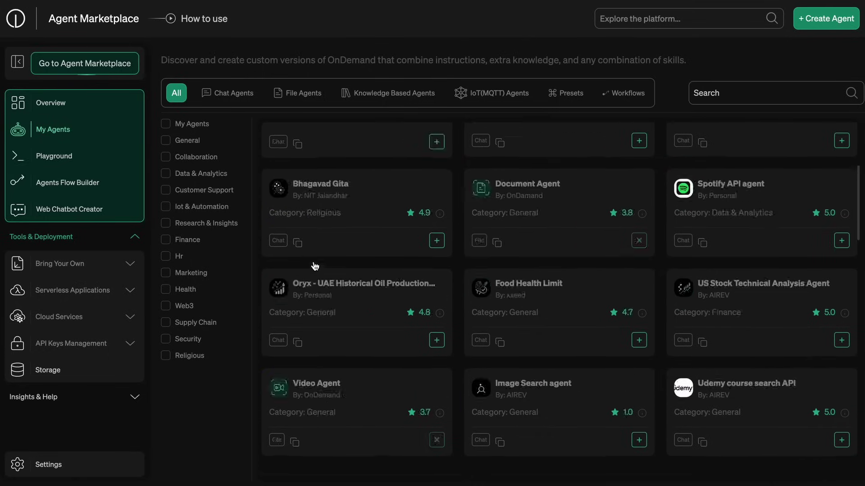
scroll(315, 265, up, 3)
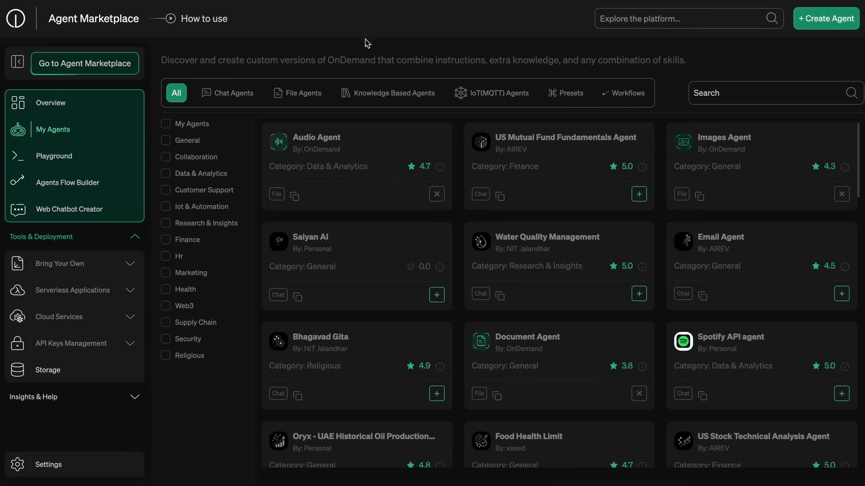
- Create a new agent, compare Rest API, Knowledge Base and IoT(MQTT) adapters, and choose Knowledge Base Agent
click(834, 22)
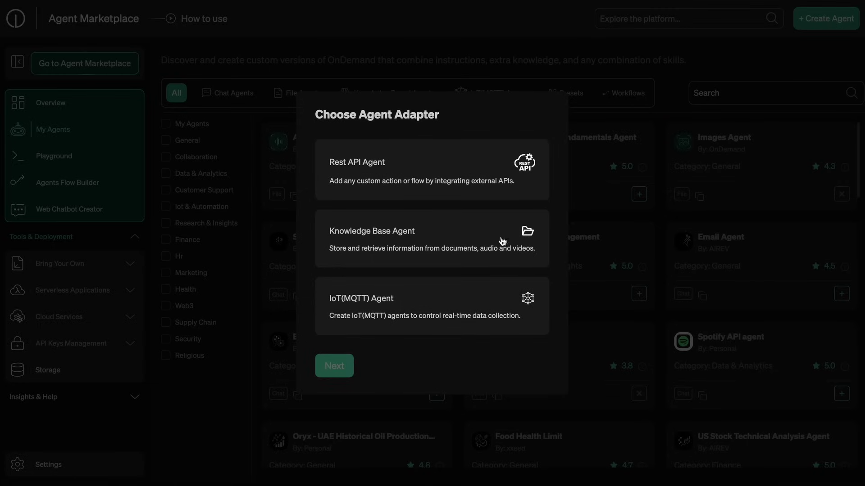
click(417, 169)
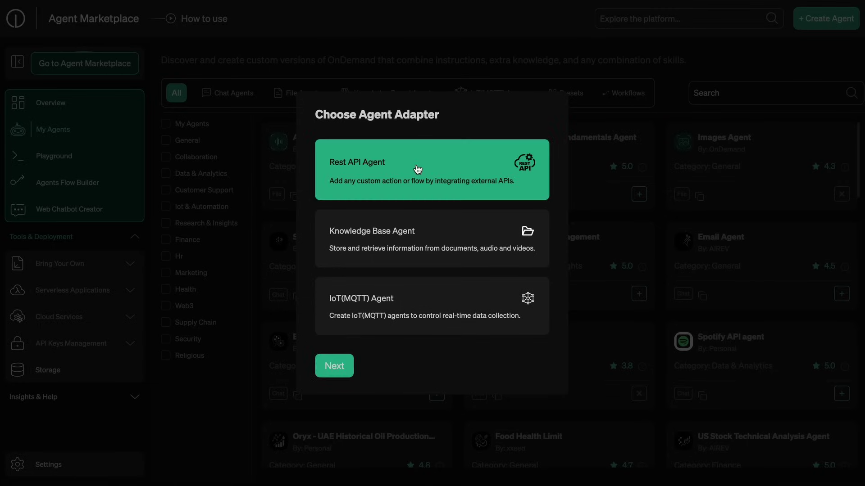
click(442, 228)
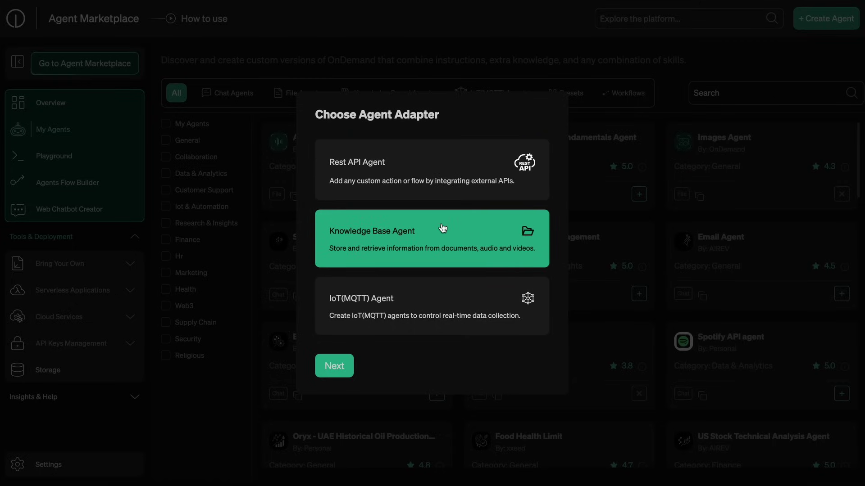
click(452, 302)
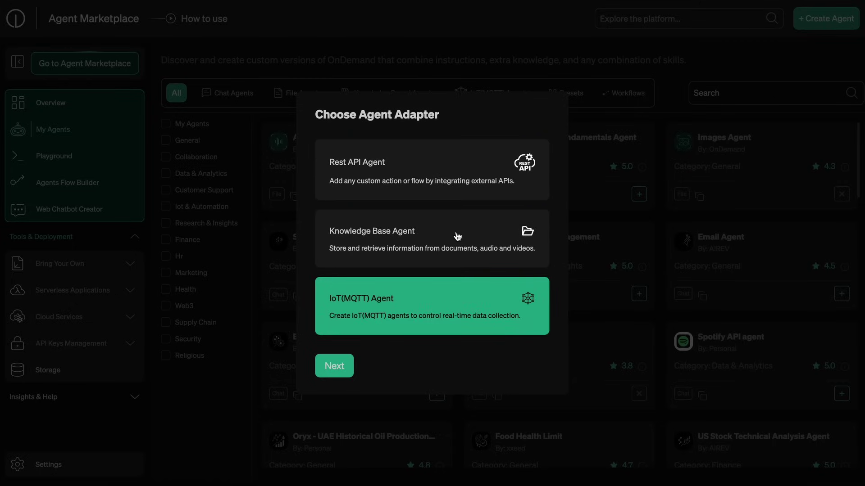
click(433, 229)
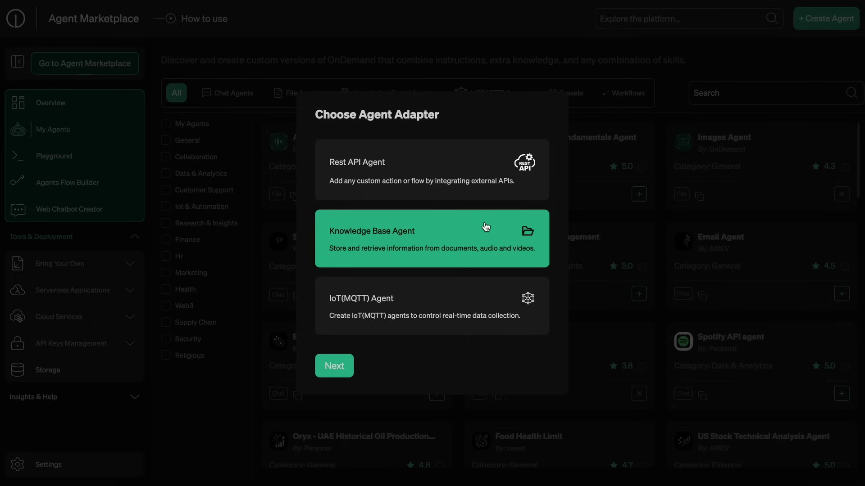
click(479, 167)
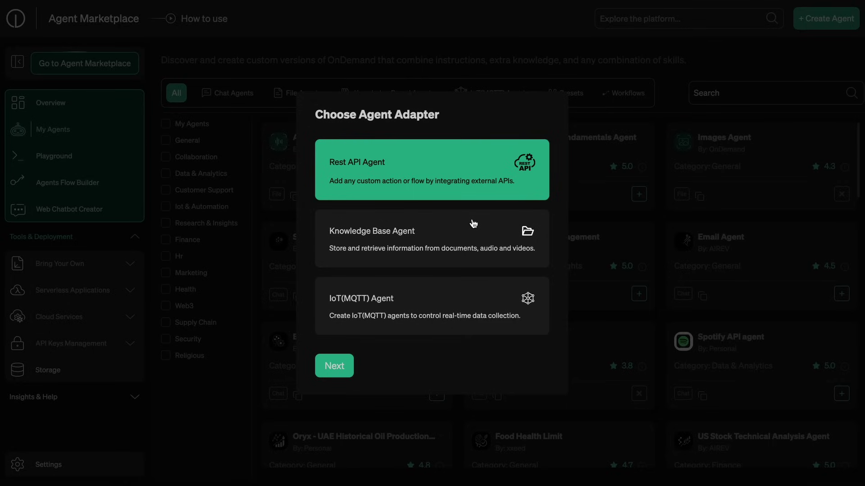
click(455, 243)
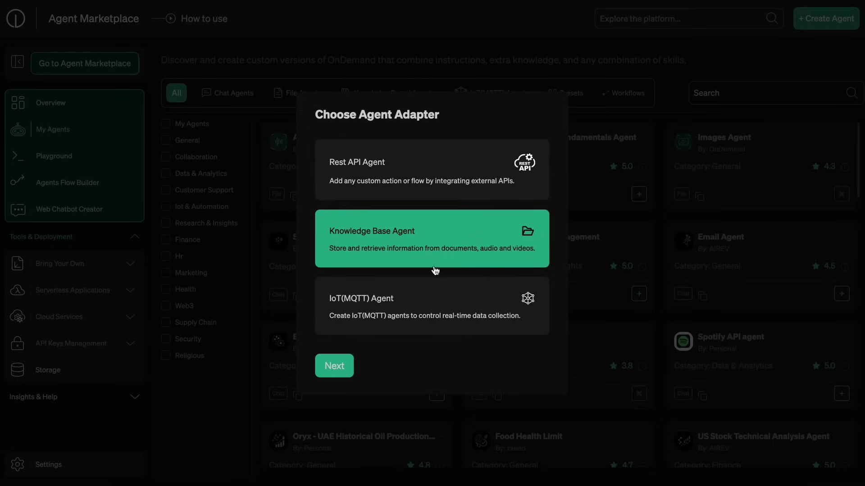
- Set the agent category to General and enter the React Component Designer details and 'Generate a button' starter
click(349, 366)
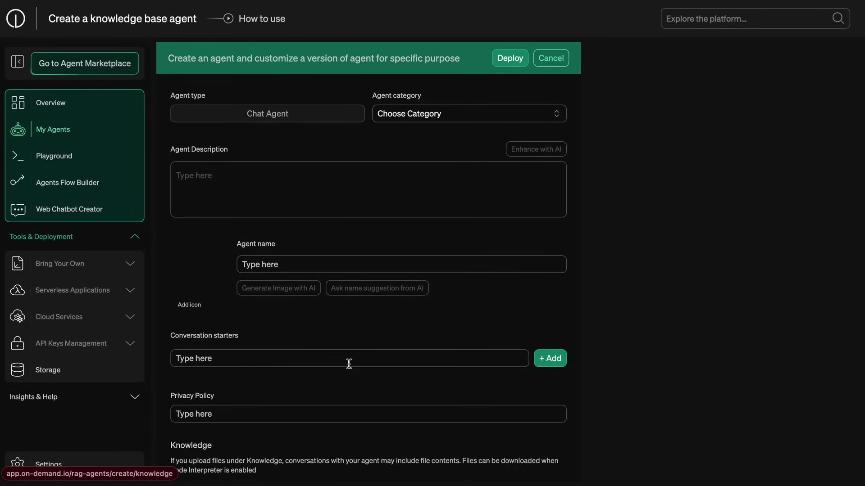
click(435, 118)
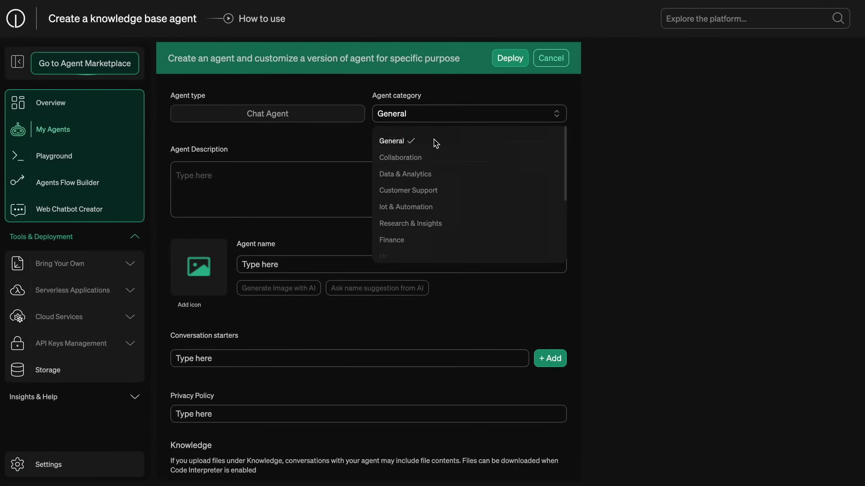
click(436, 143)
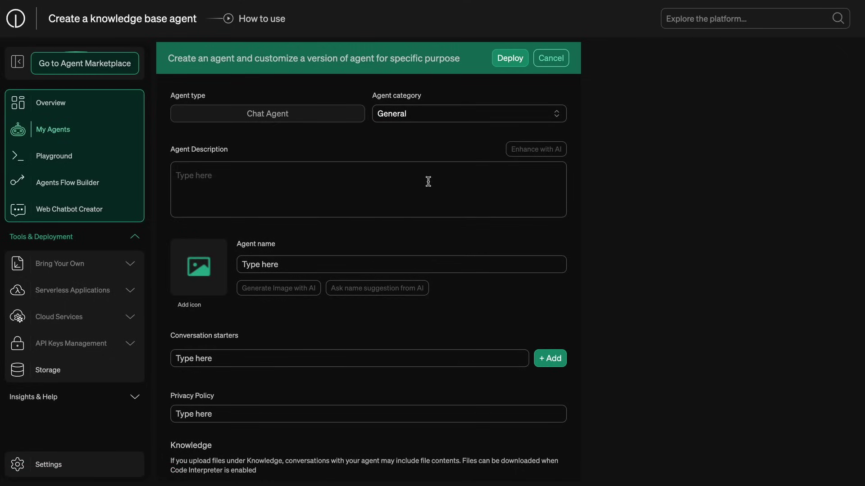
text(ate a sidebar)
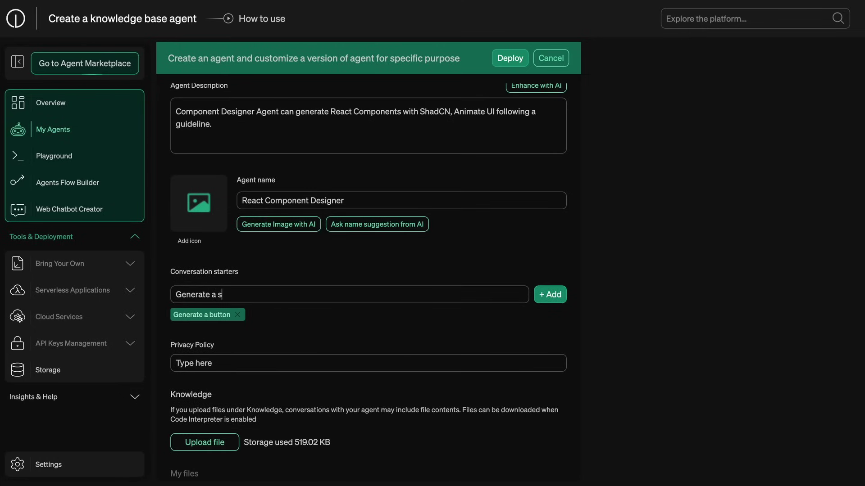
- Add 'Generate a sidebar' as a conversation starter and select the design-guide.txt file name under Knowledge
click(562, 296)
scroll(562, 297, down, 2)
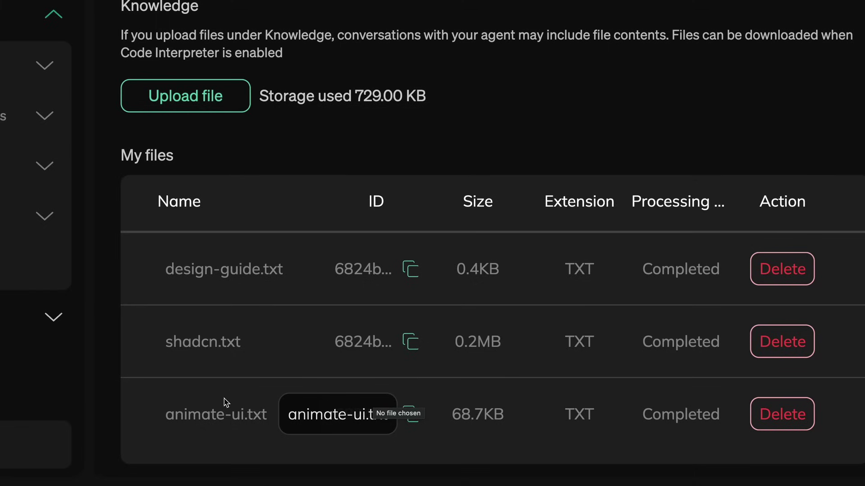
double_click(230, 269)
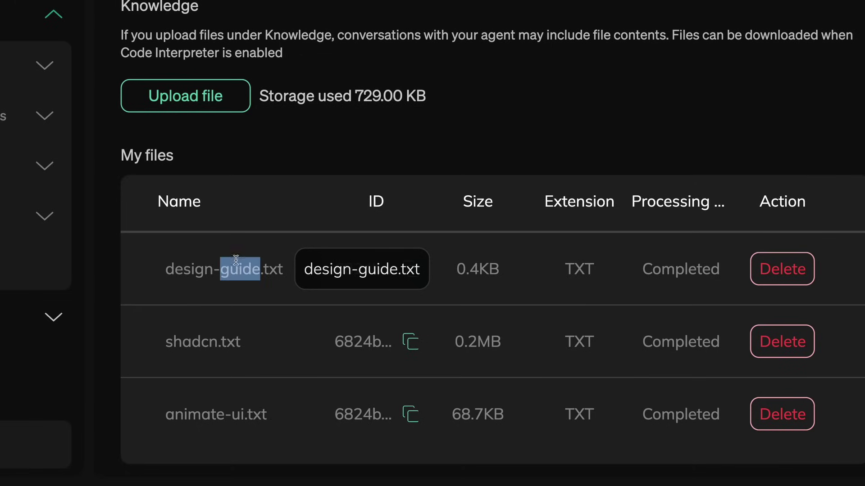
click(235, 265)
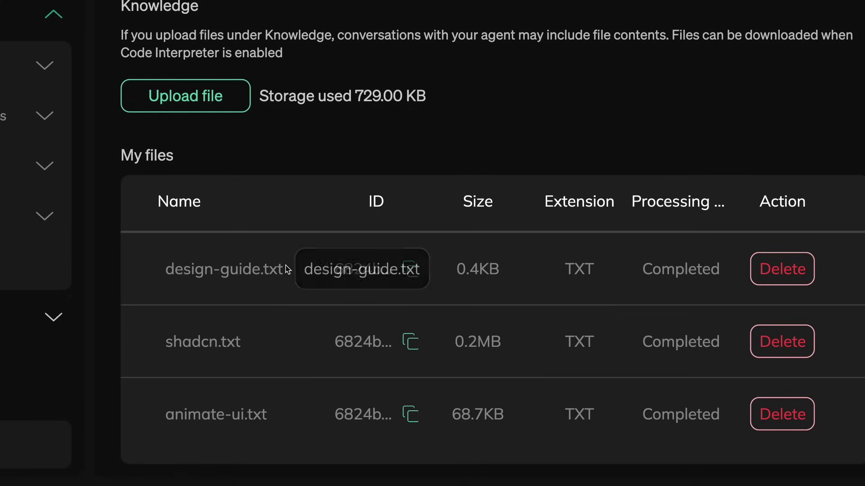
drag(285, 268, 172, 260)
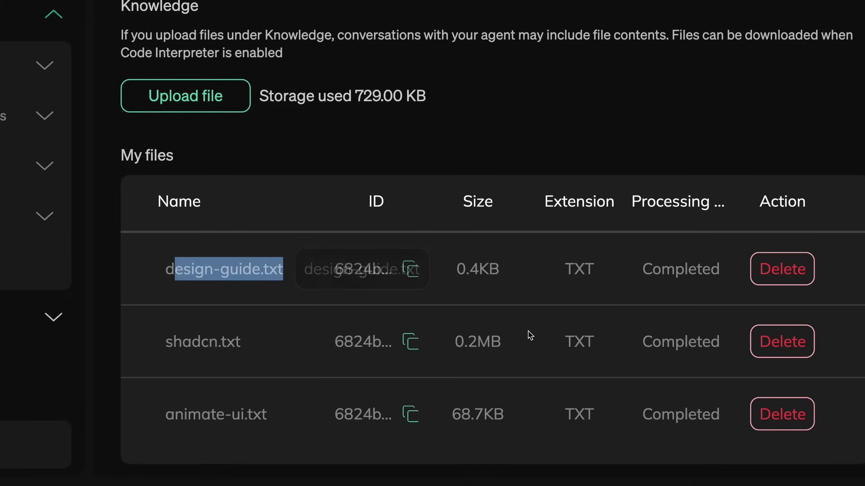
- Highlight Glassmorphism, guideline lines 5–8 and the React Components phrase in design-guide.txt, then hide Zed
click(704, 483)
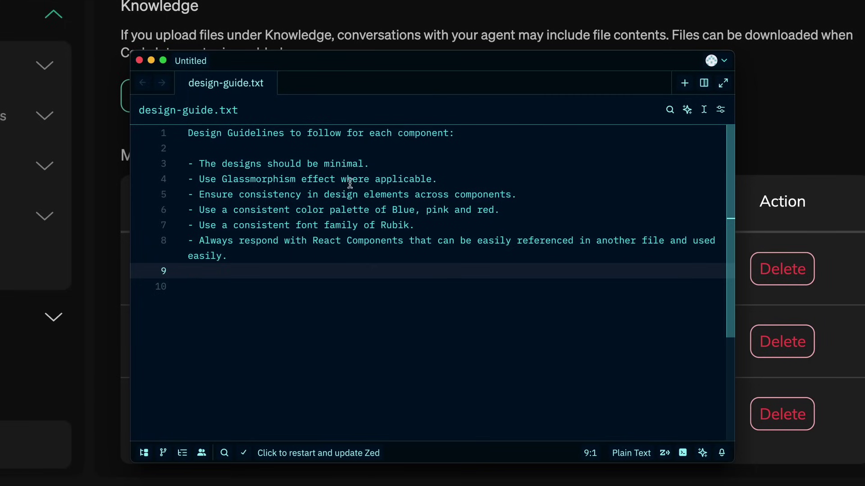
double_click(274, 180)
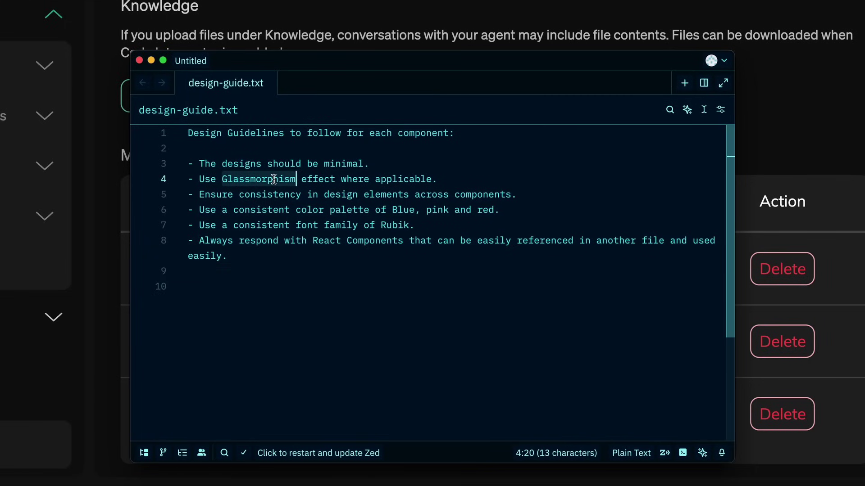
click(279, 208)
drag(200, 195, 248, 264)
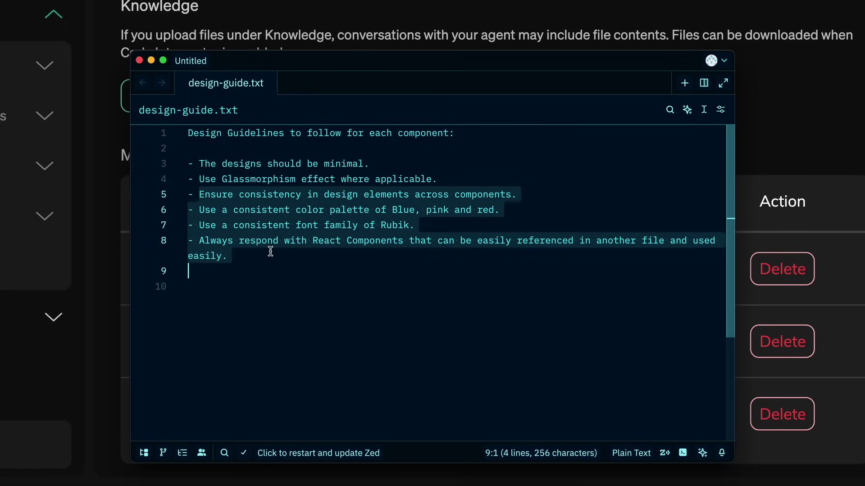
click(301, 240)
drag(313, 240, 689, 260)
click(582, 274)
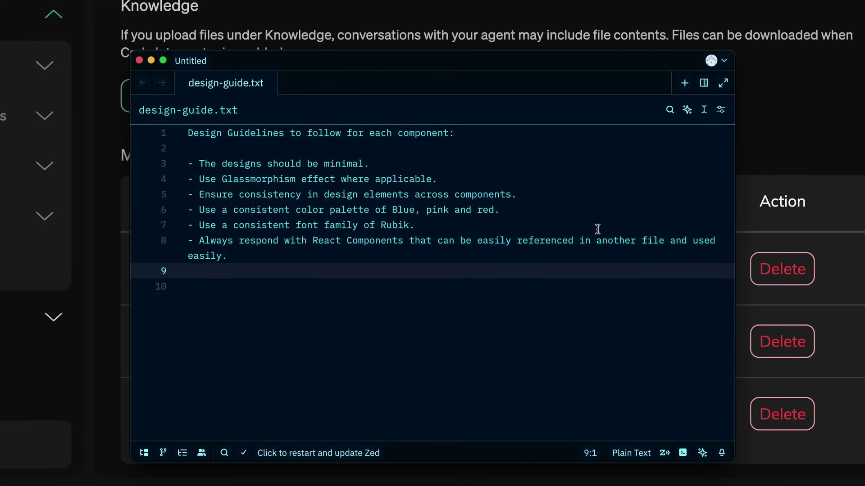
click(785, 107)
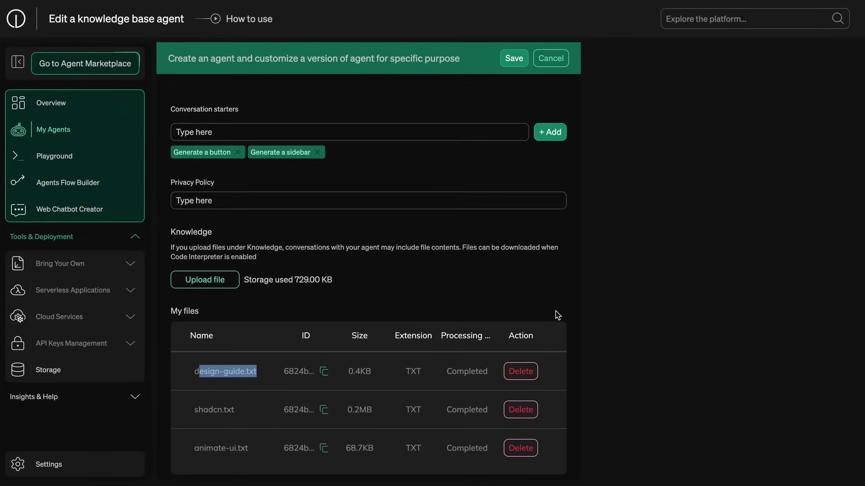
- Save the React Component Designer agent and go to the Playground
scroll(464, 260, up, 5)
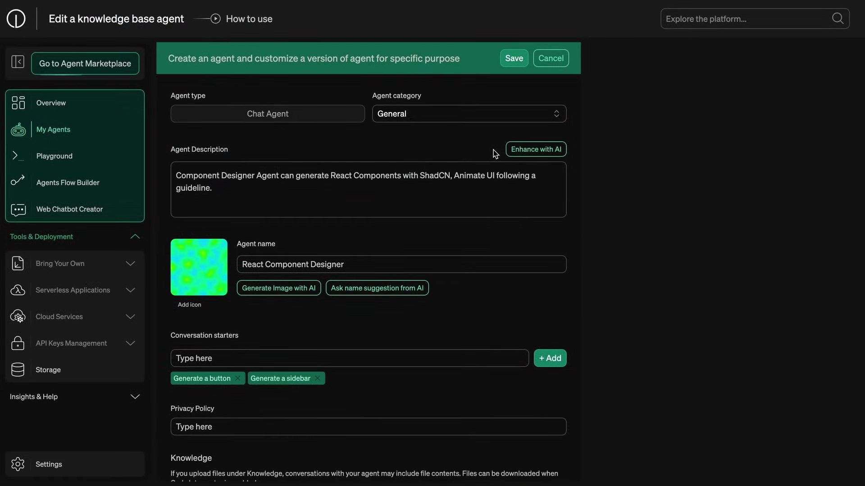
click(514, 58)
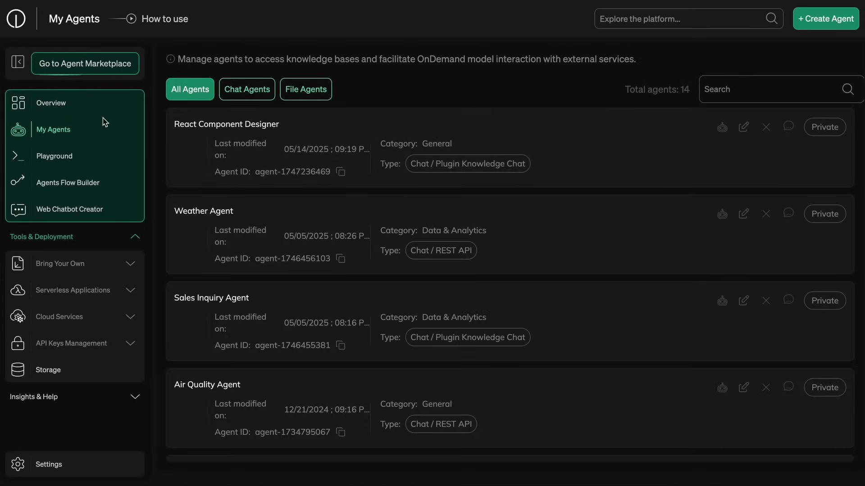
click(70, 161)
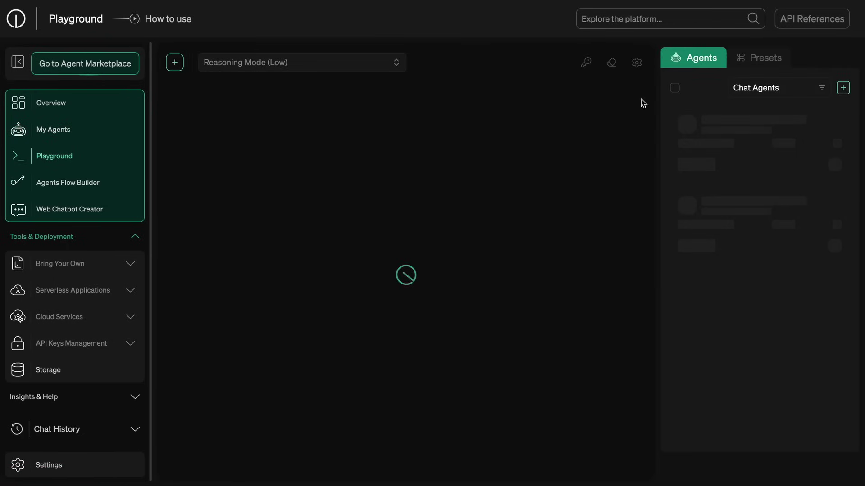
- Set the preset's model endpoint to Claude-3.7-Sonnet
click(759, 58)
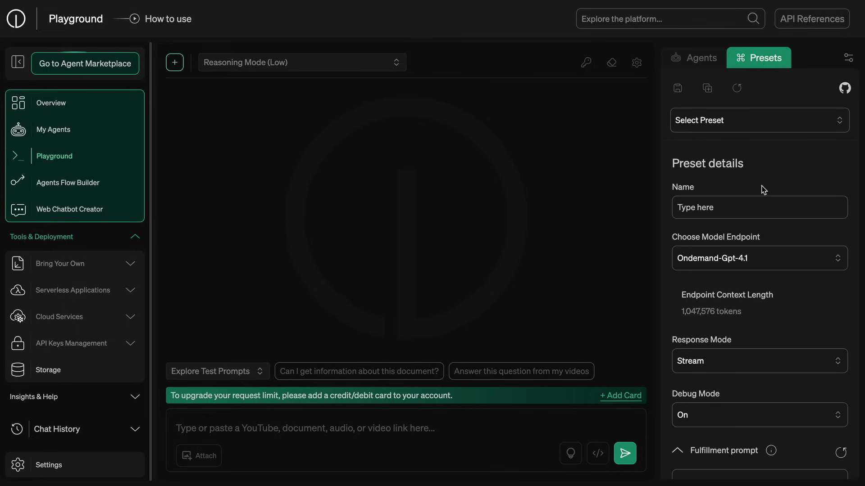
scroll(751, 203, down, 1)
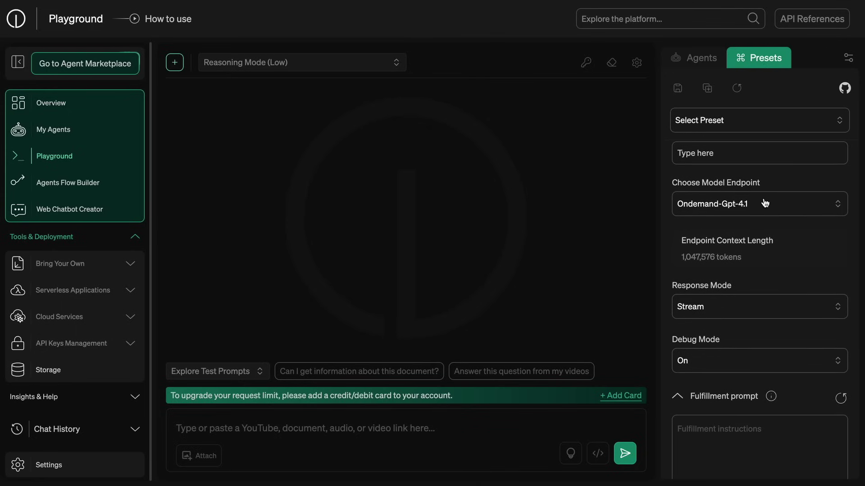
click(764, 202)
scroll(761, 312, down, 3)
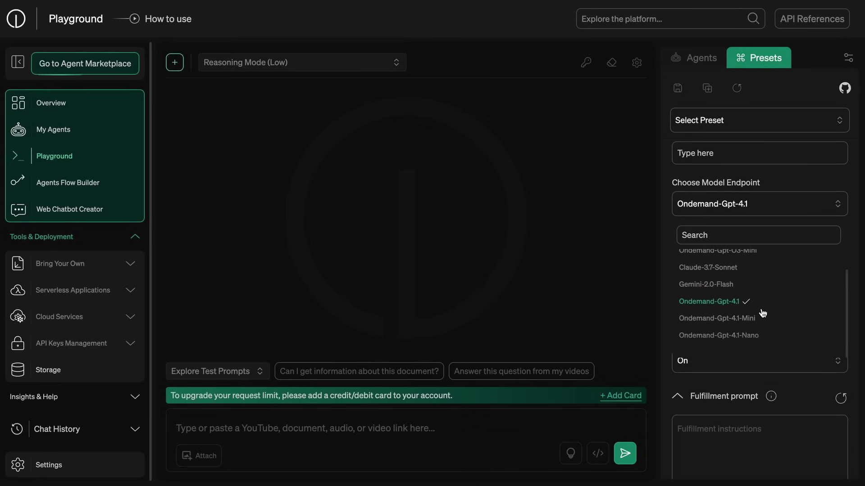
scroll(757, 310, up, 2)
click(757, 312)
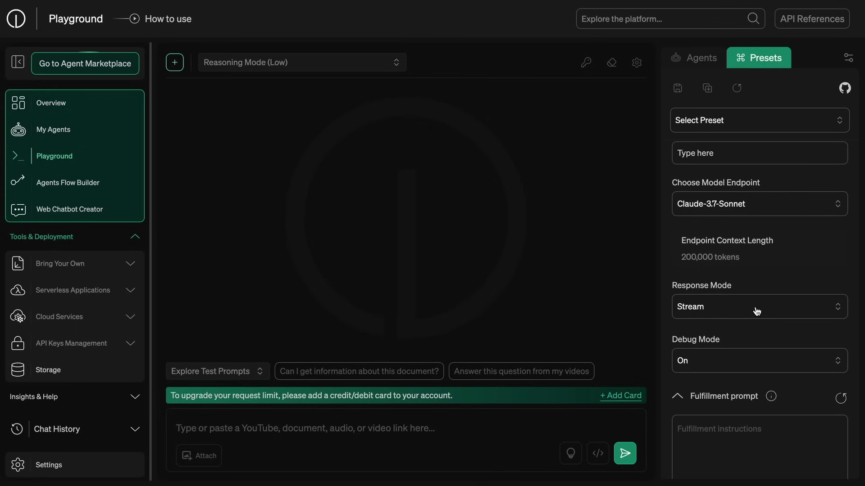
- Create the preset 'Preset-React Component' and save its React-only fulfillment prompt
click(742, 154)
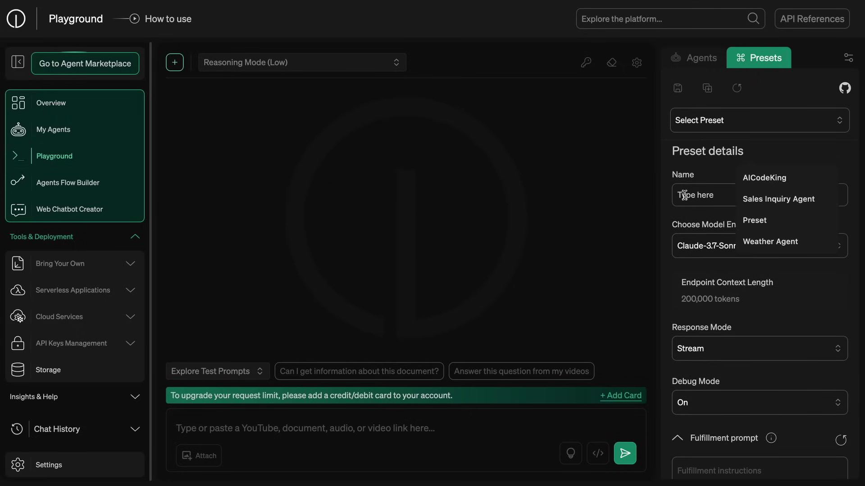
text(Preset-Re)
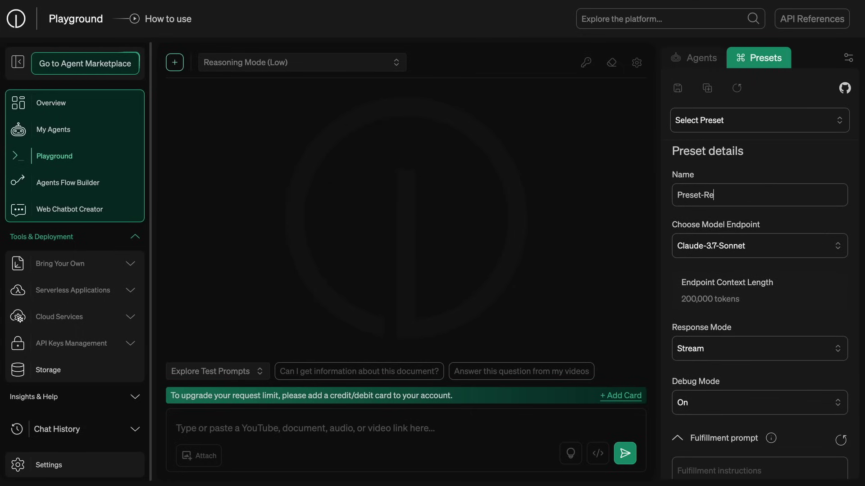
text(act Component)
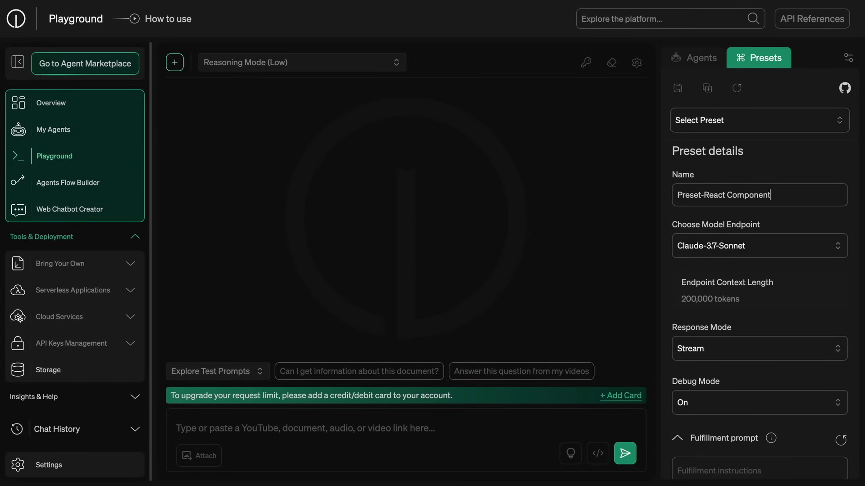
click(683, 85)
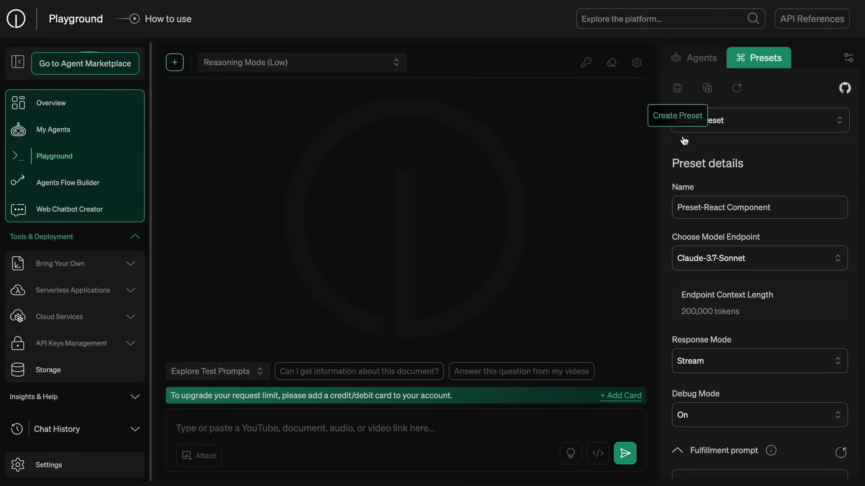
text(hing)
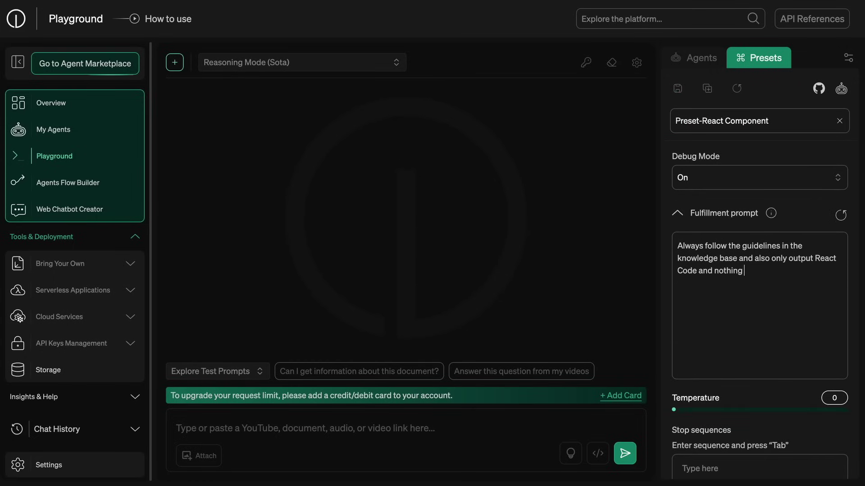
text( else.)
scroll(760, 251, up, 5)
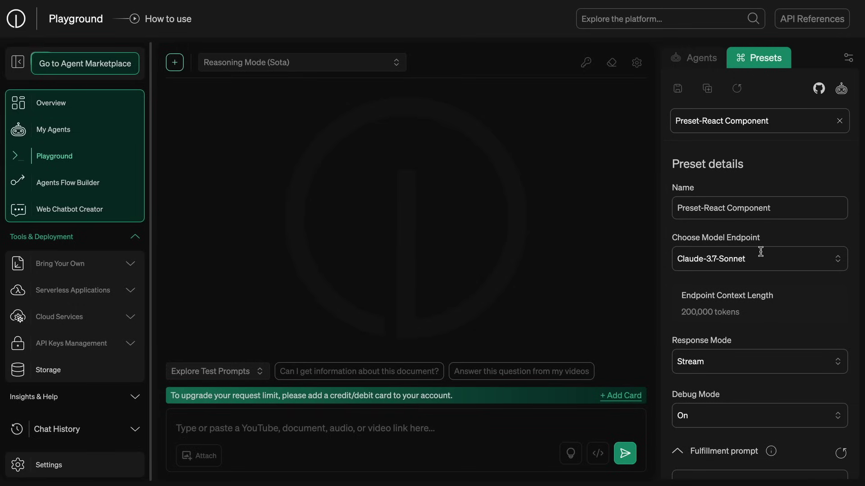
click(677, 89)
click(693, 57)
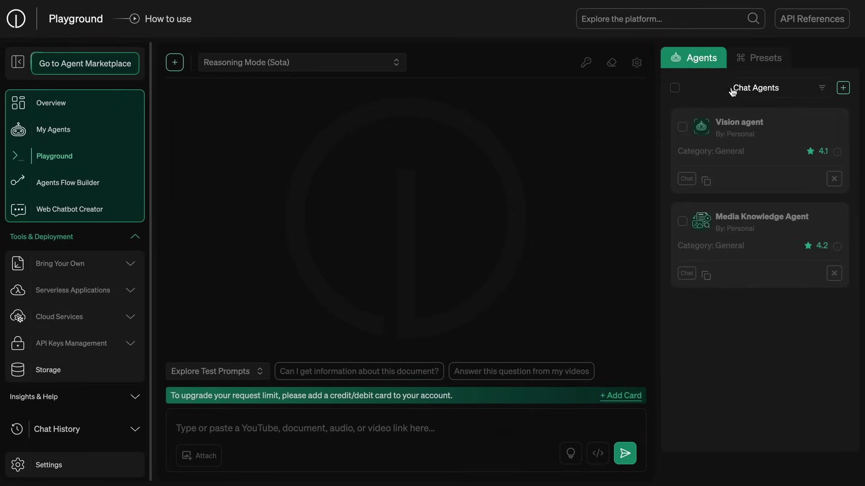
- Add React Component Designer to the Playground's chat agents from the Add Agents catalogue
click(842, 87)
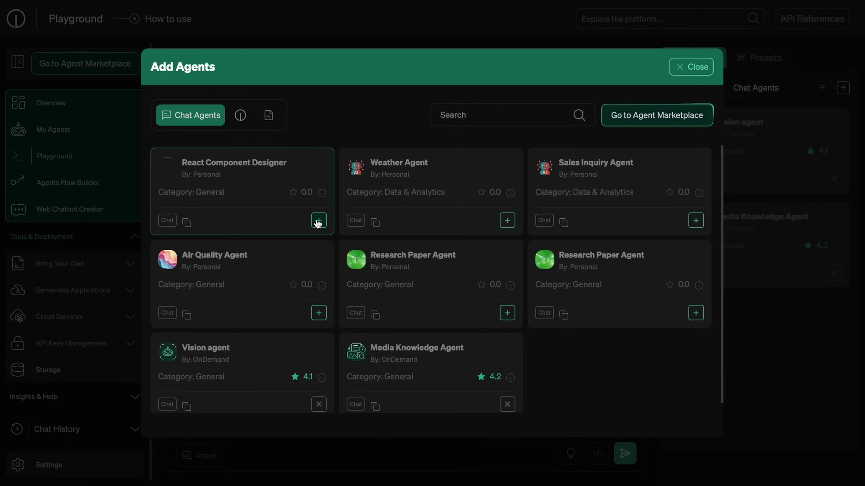
click(318, 220)
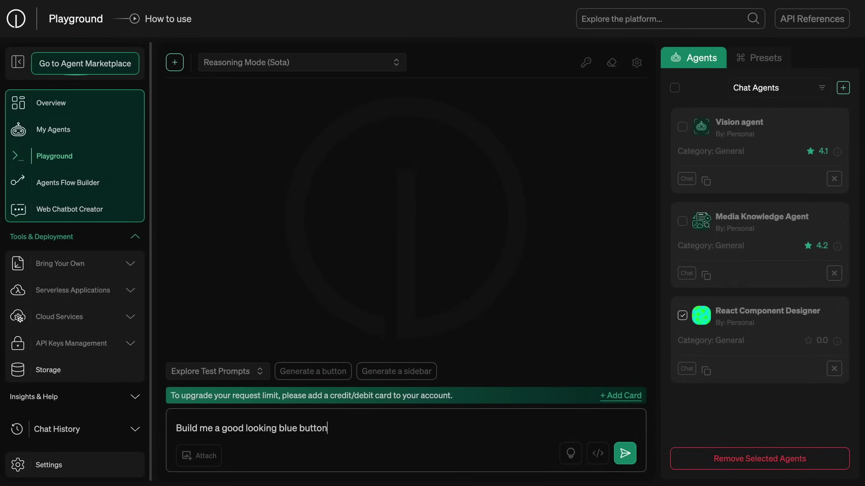
- Send the glass-morphism blue button request and review the agent's GlassmorphicButton JSX reply
text(with glass m)
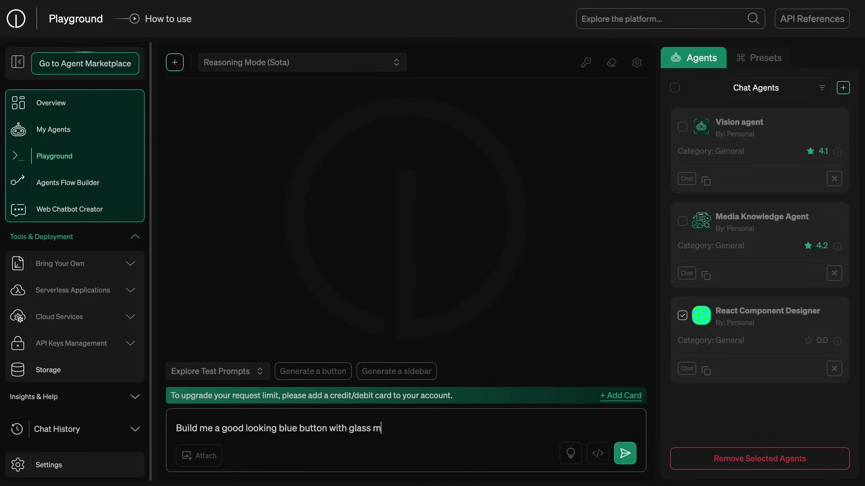
text(orphism.)
click(624, 453)
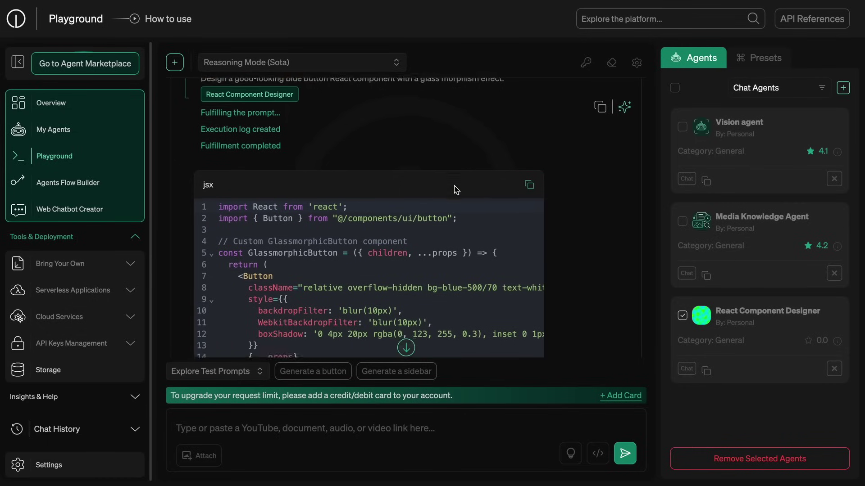
mouse_move(295, 295)
scroll(360, 270, down, 5)
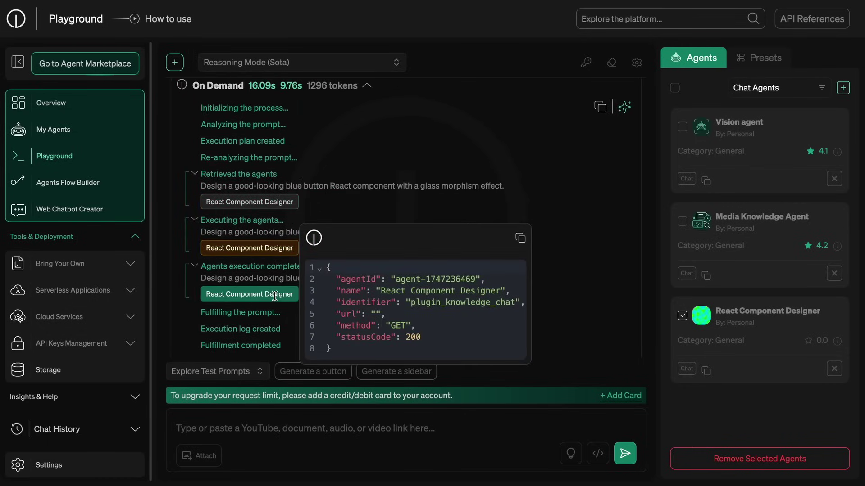
- Copy the GlassmorphicButton JSX code and open the list of integration code languages
click(529, 111)
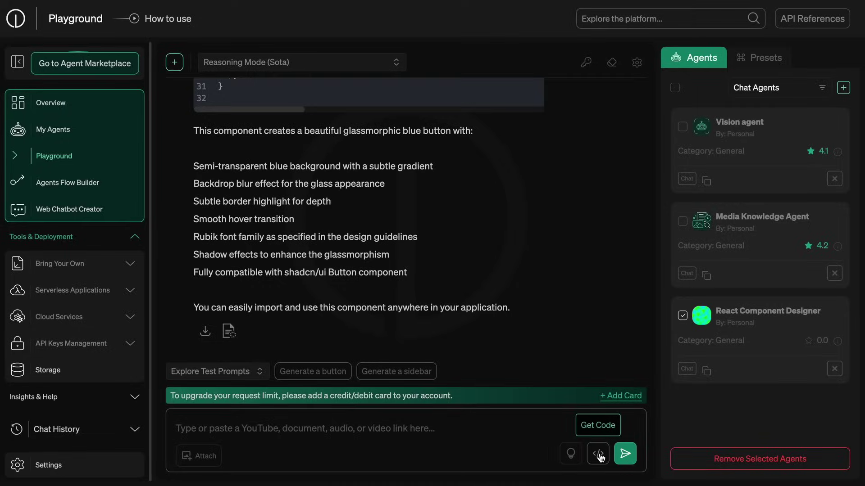
click(599, 455)
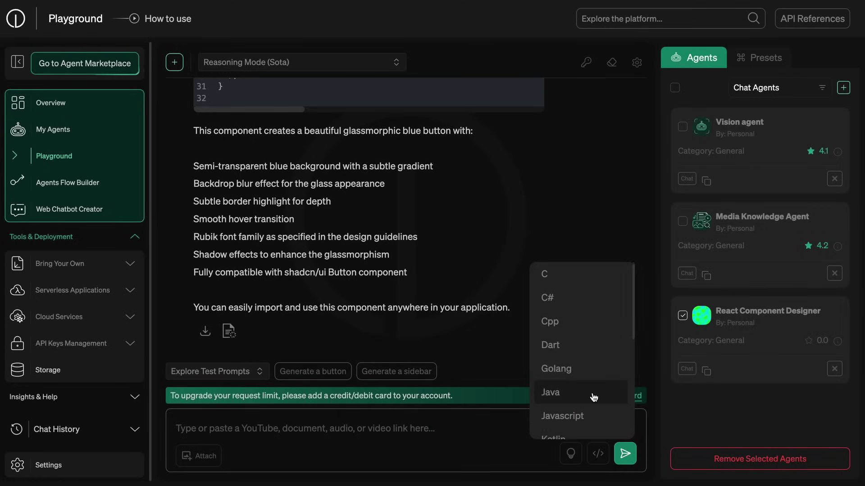
scroll(594, 397, down, 1)
scroll(594, 397, down, 5)
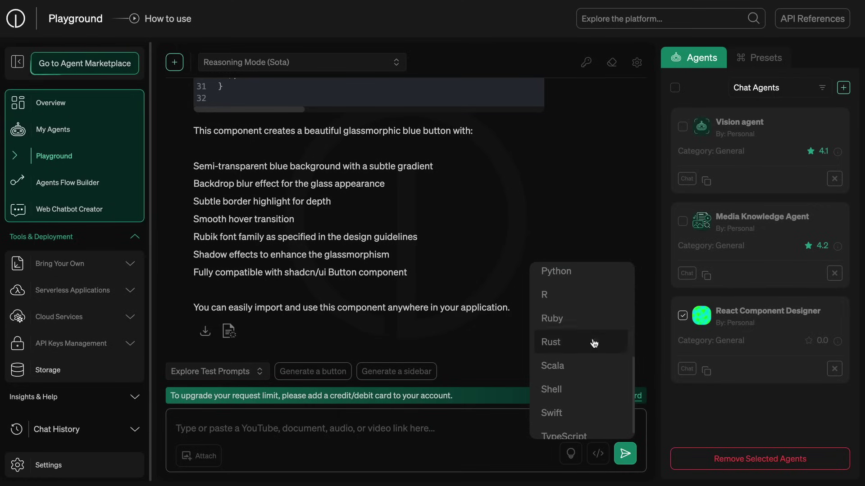
scroll(594, 331, up, 2)
scroll(594, 332, up, 3)
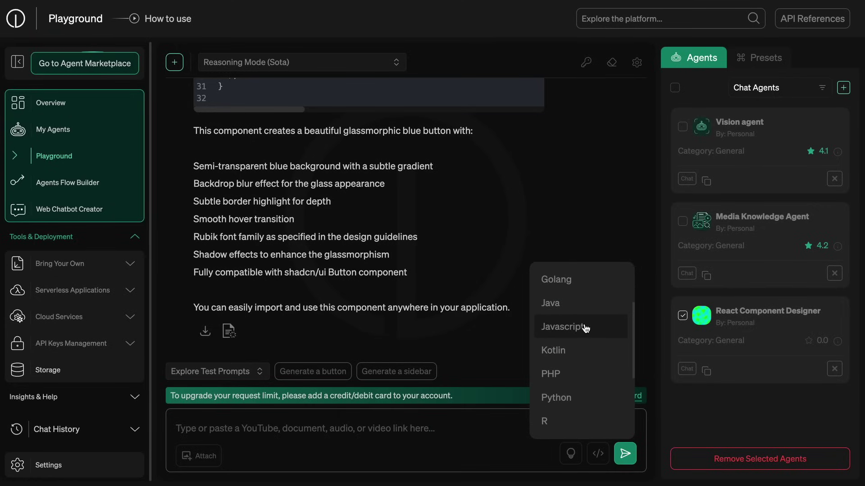
- Generate the integration code in Javascript and scroll through it
click(602, 330)
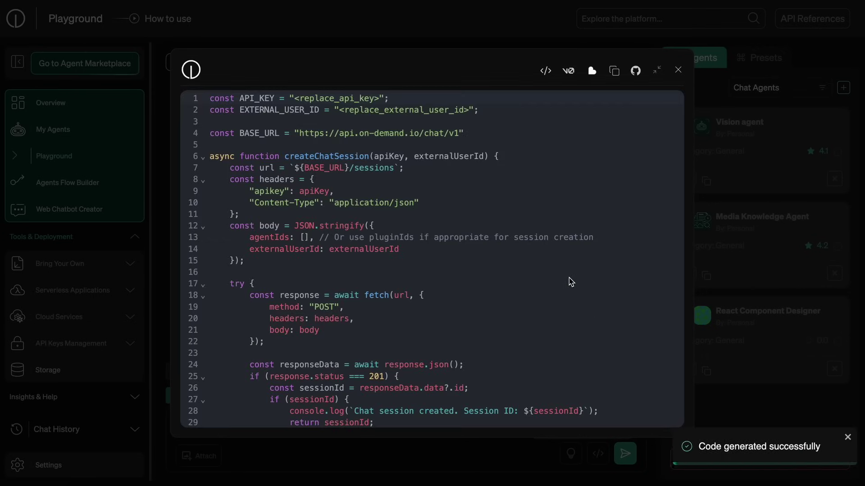
scroll(570, 283, down, 5)
scroll(571, 283, down, 20)
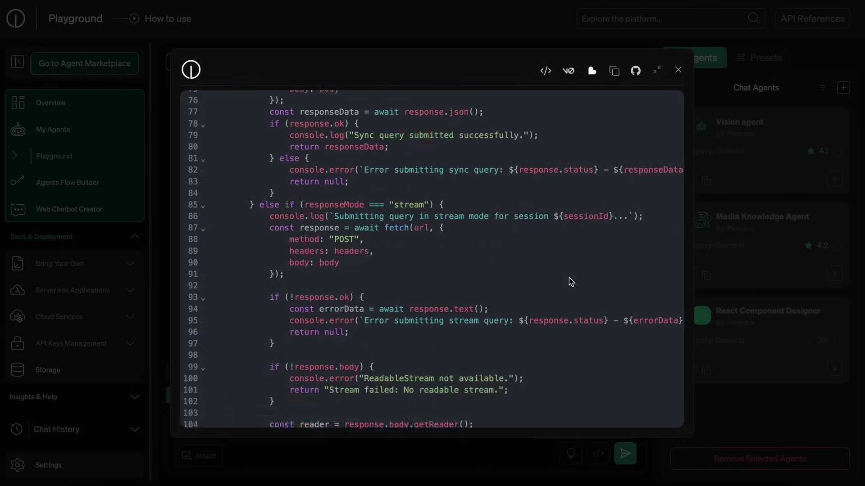
scroll(569, 281, up, 20)
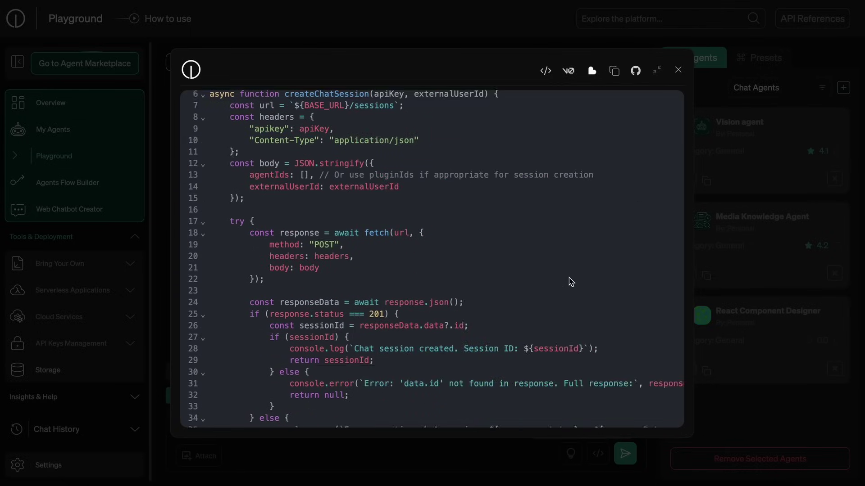
- Switch to the generated app-building prompt, read through it, and copy it
click(569, 71)
scroll(588, 202, down, 20)
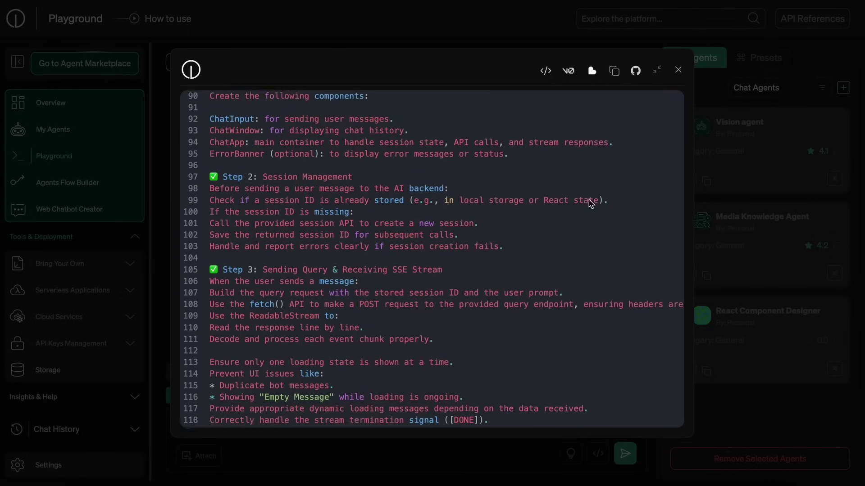
scroll(591, 203, down, 10)
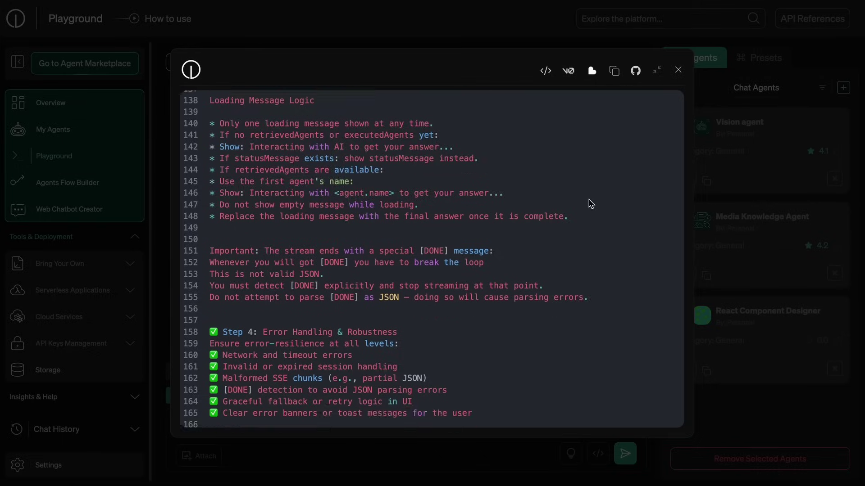
scroll(591, 204, up, 10)
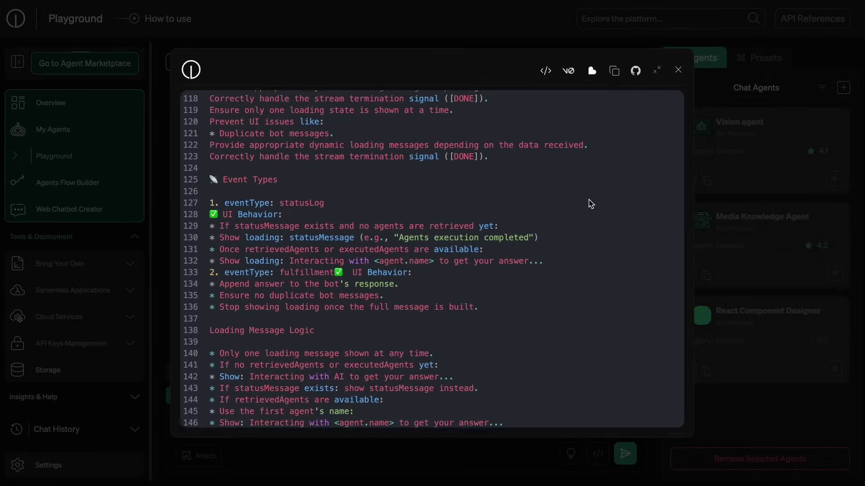
scroll(591, 204, up, 5)
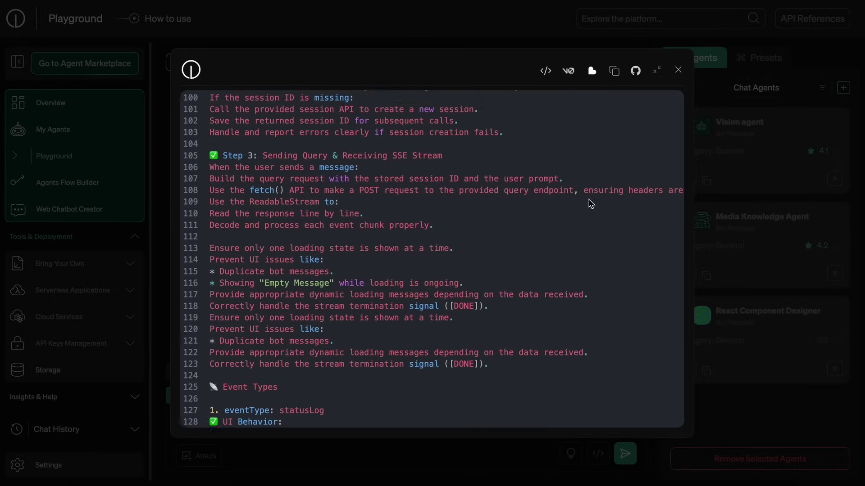
scroll(590, 204, up, 3)
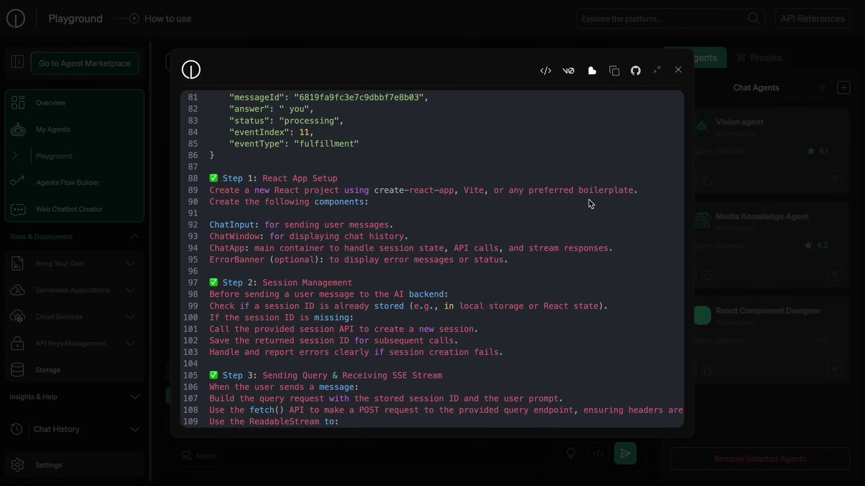
scroll(590, 204, down, 4)
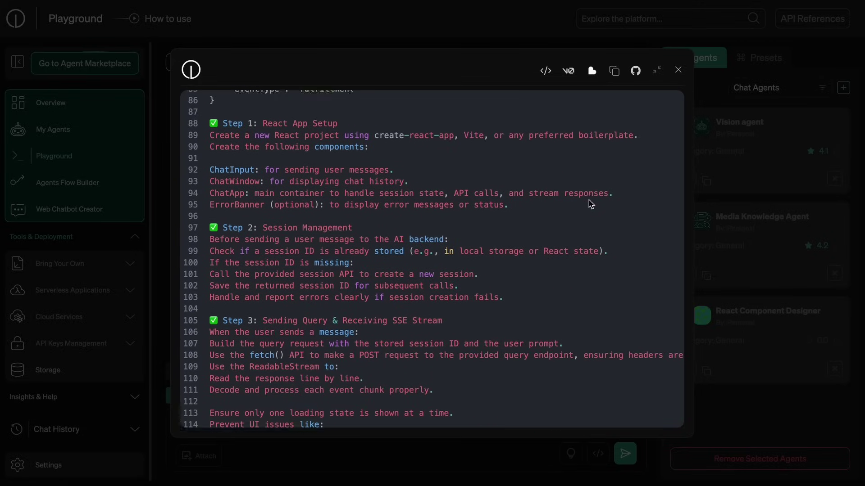
scroll(594, 212, down, 9)
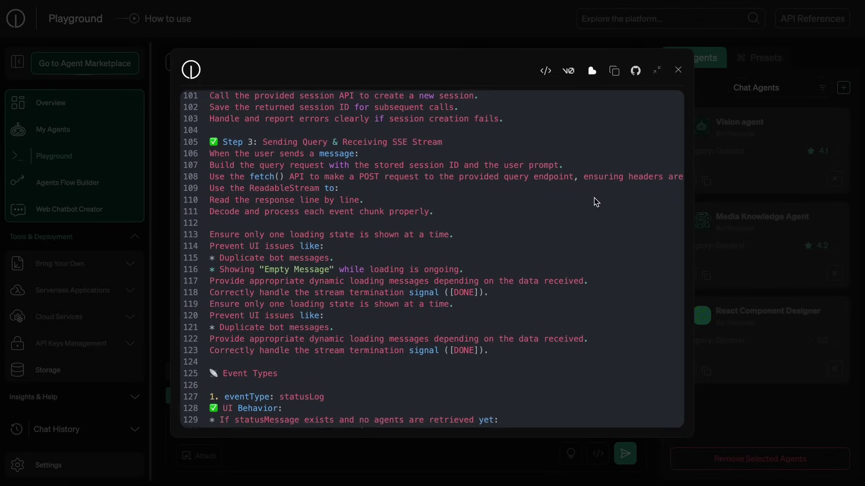
scroll(594, 227, down, 4)
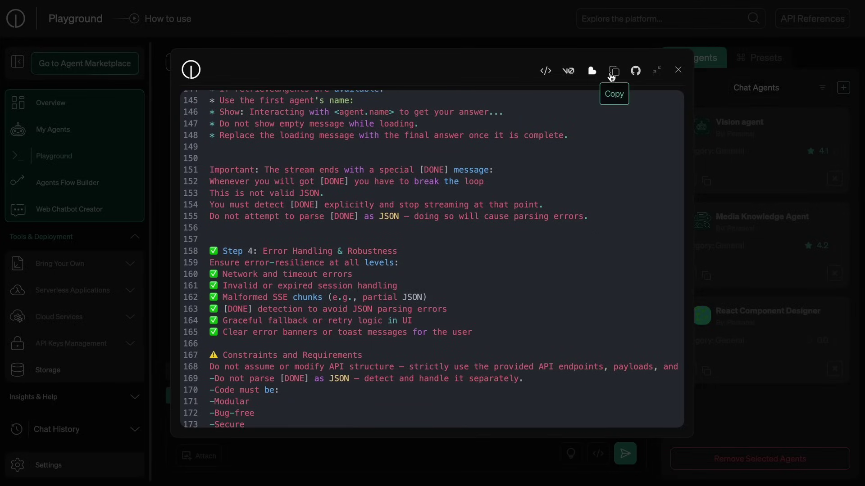
click(614, 72)
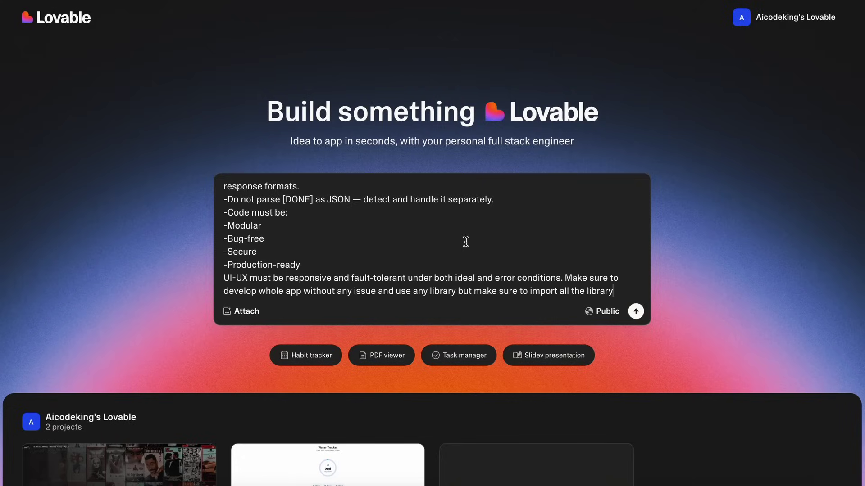
- Submit the pasted prompt in Lovable to build the streaming chat app
key(Return)
key(Return)
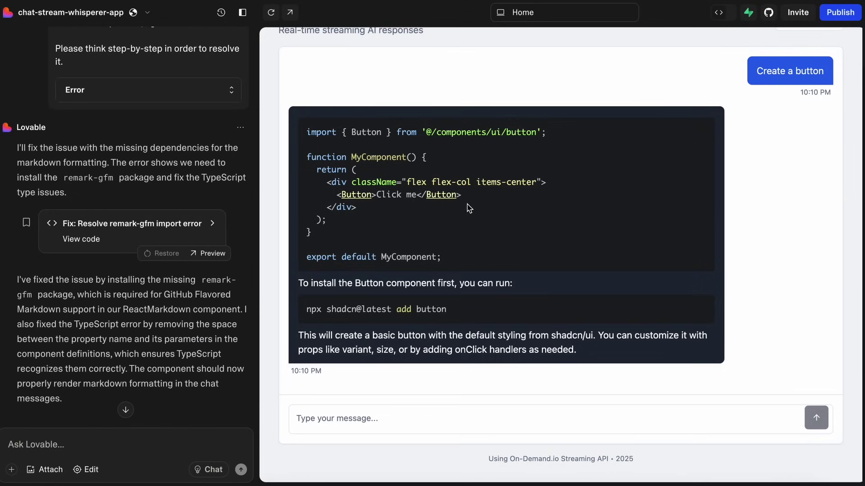
- Send 'Create a sidebar' in the chat app preview and watch the streamed reply
click(452, 421)
text(Create a sidebar)
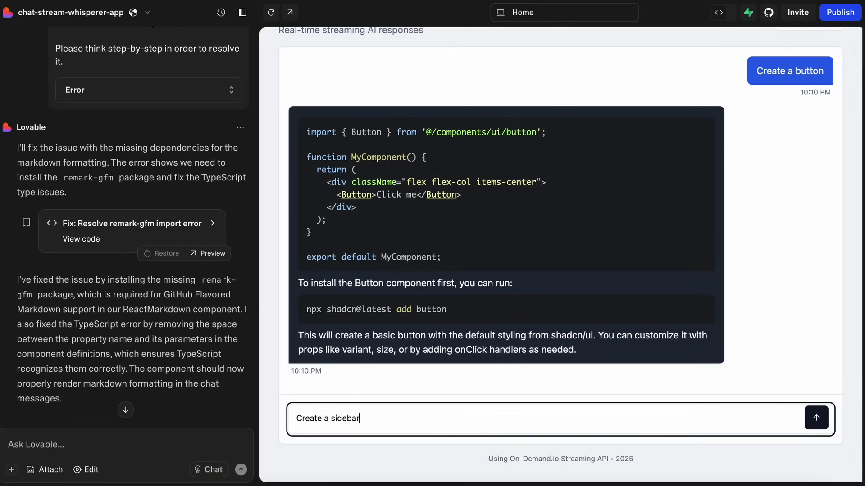
key(Return)
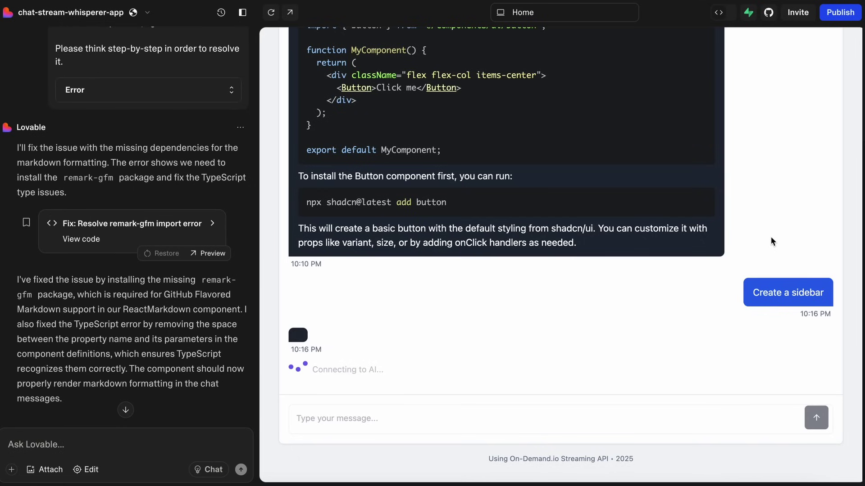
scroll(771, 236, up, 2)
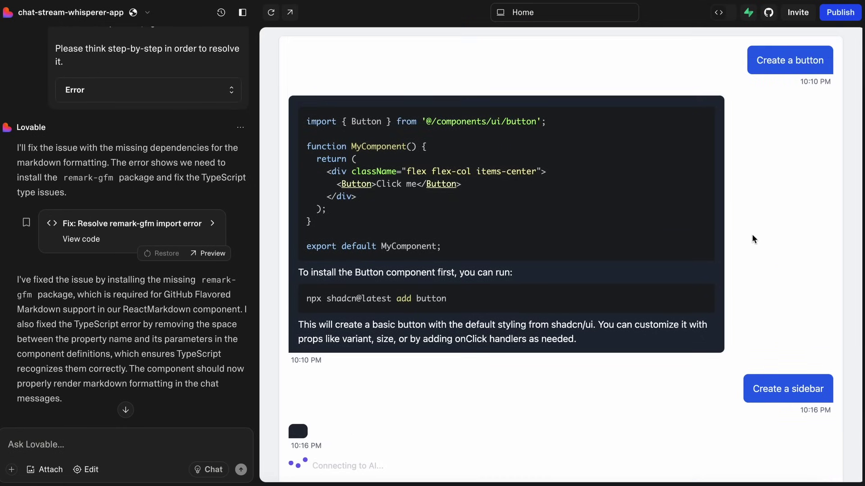
scroll(687, 180, down, 2)
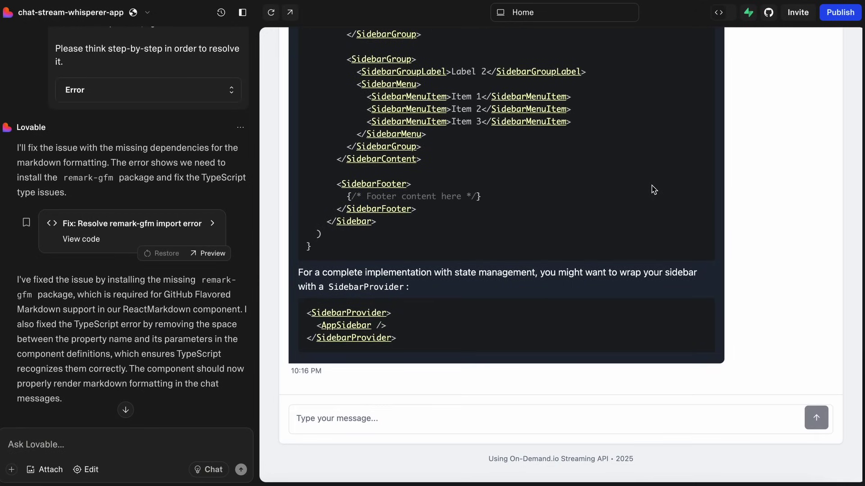
- Scroll through the sidebar code reply, selecting the three SidebarProvider lines briefly
scroll(653, 189, up, 15)
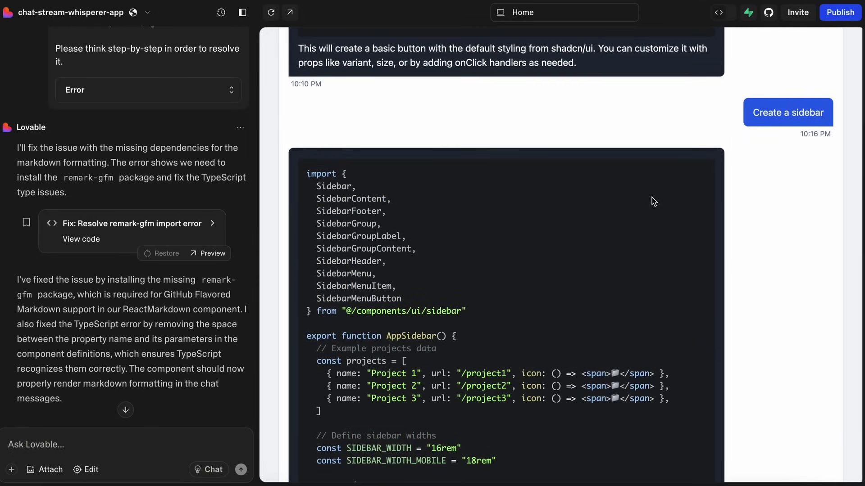
scroll(654, 201, down, 10)
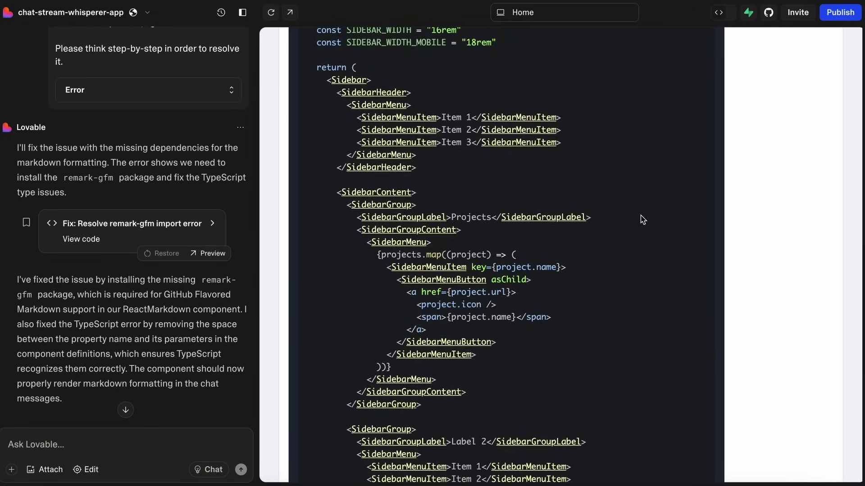
scroll(642, 219, down, 8)
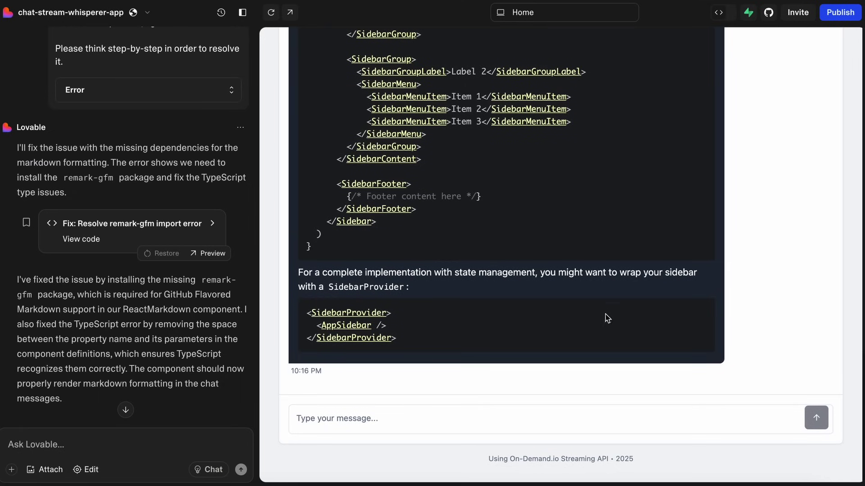
drag(419, 340, 305, 316)
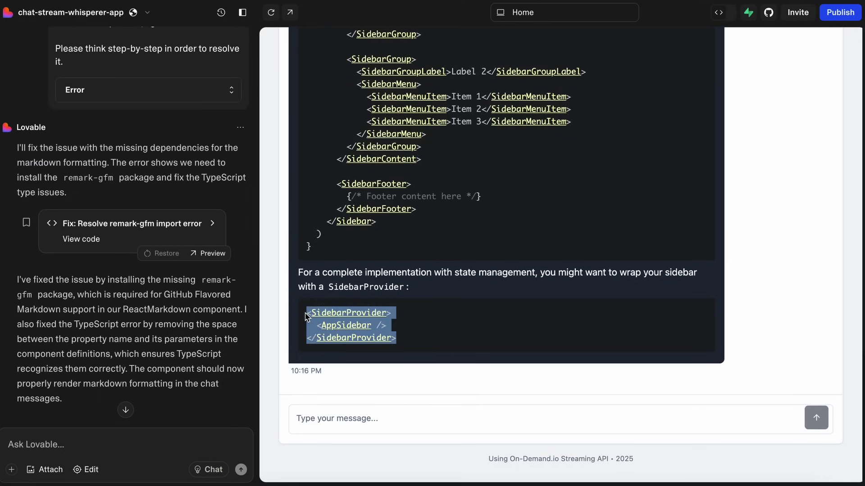
click(424, 337)
scroll(415, 313, up, 10)
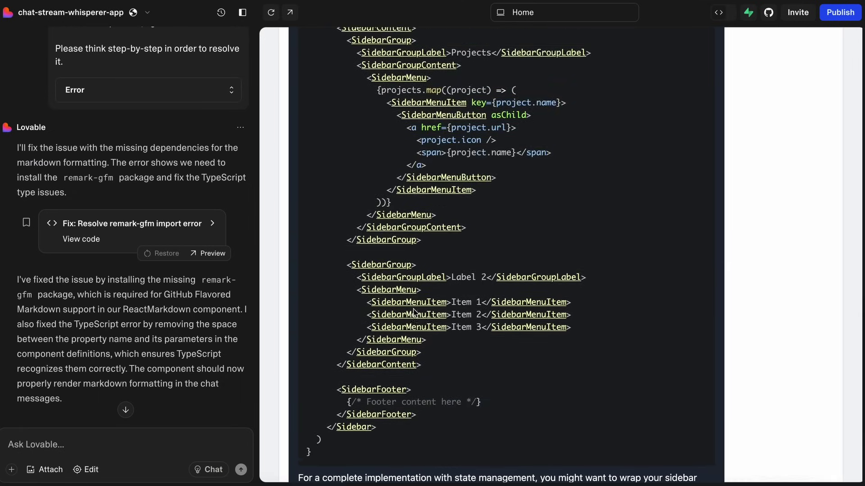
scroll(409, 282, up, 4)
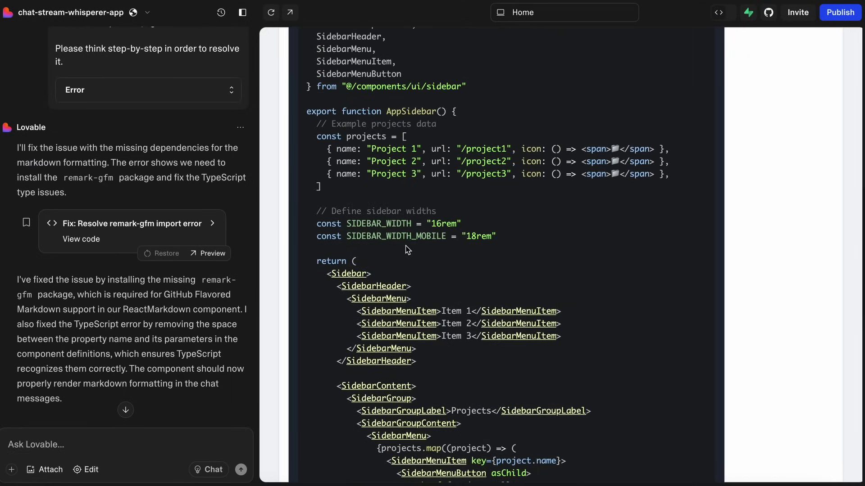
scroll(406, 210, down, 10)
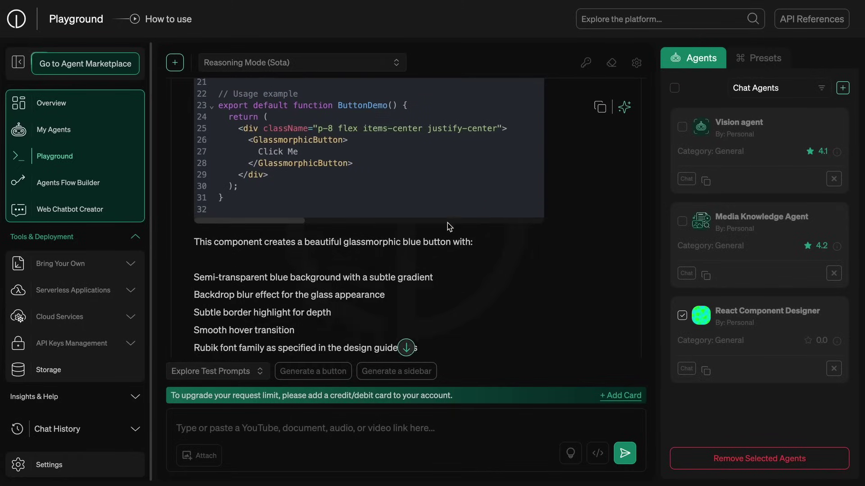
scroll(448, 225, up, 10)
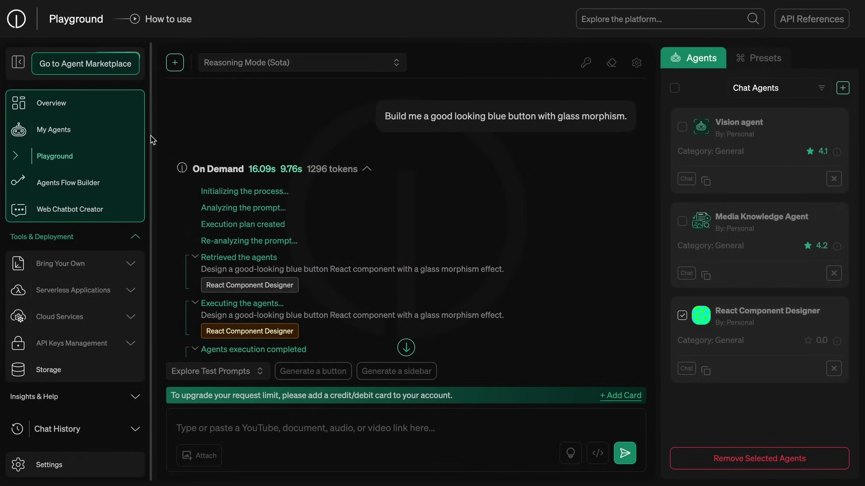
- Create a new untitled workflow in the Agents Flow Builder under Serverless Applications
scroll(193, 195, down, 10)
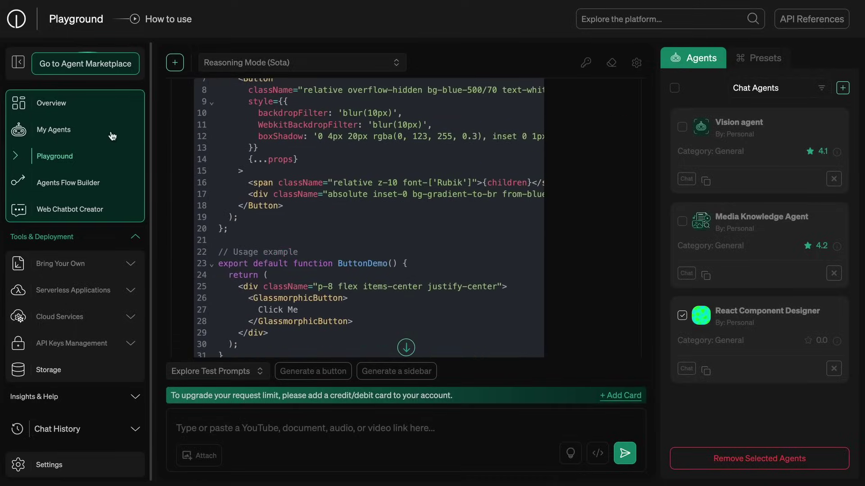
click(84, 103)
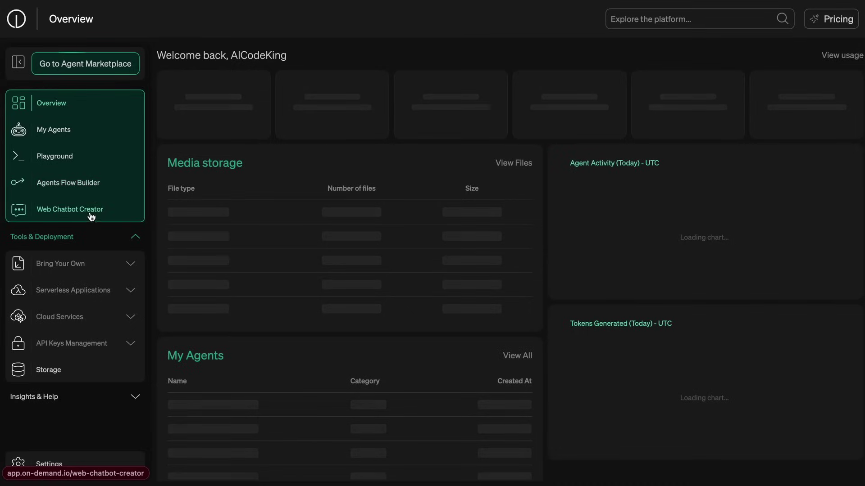
click(95, 290)
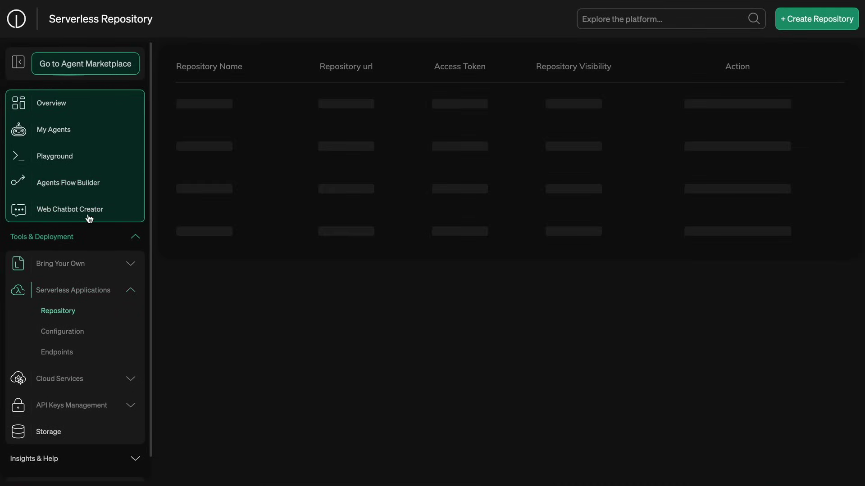
click(89, 181)
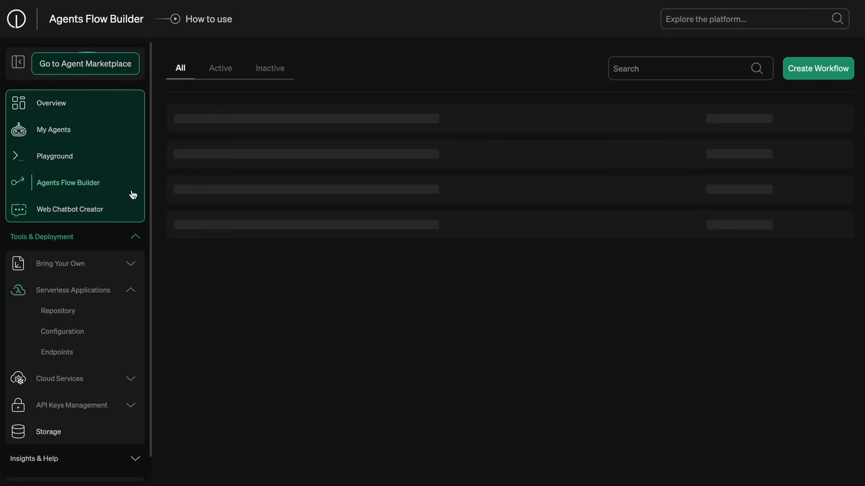
click(794, 82)
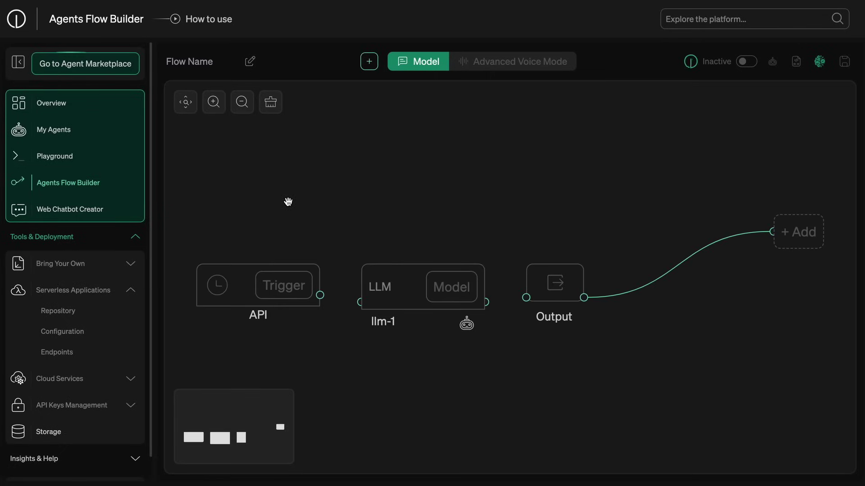
mouse_move(390, 300)
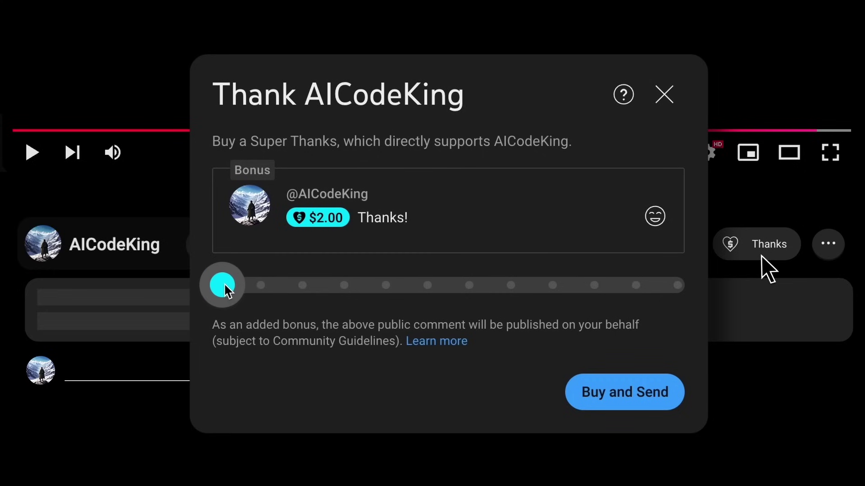
drag(225, 286, 297, 288)
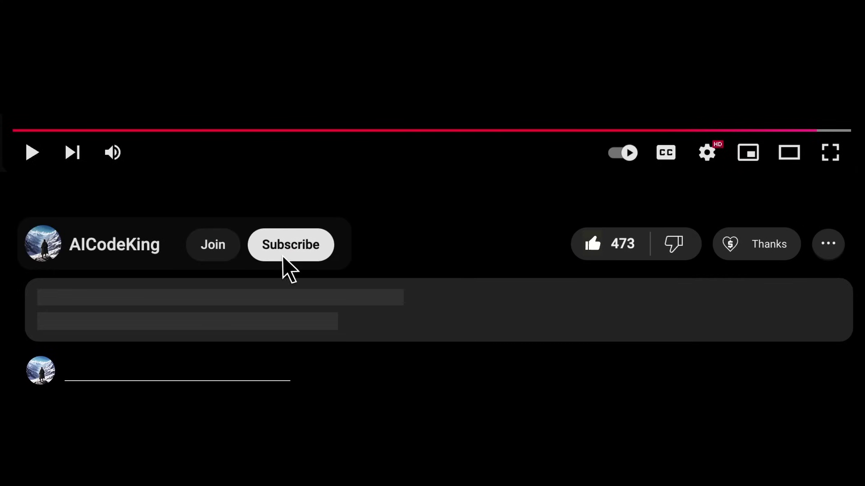
click(213, 254)
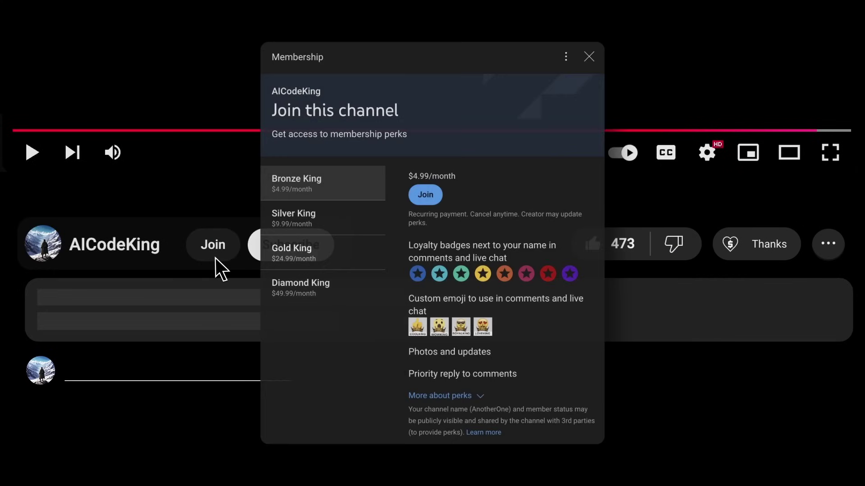